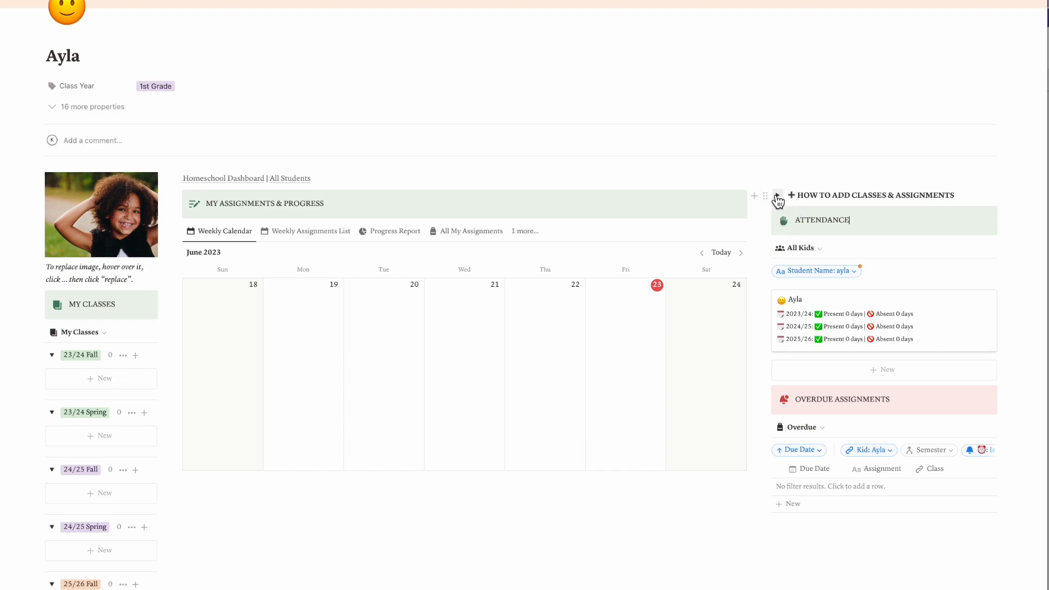
# Add the four core classes for the 23/24 fall semester from the instructions for adding classes and assignments
pyautogui.click(777, 196)
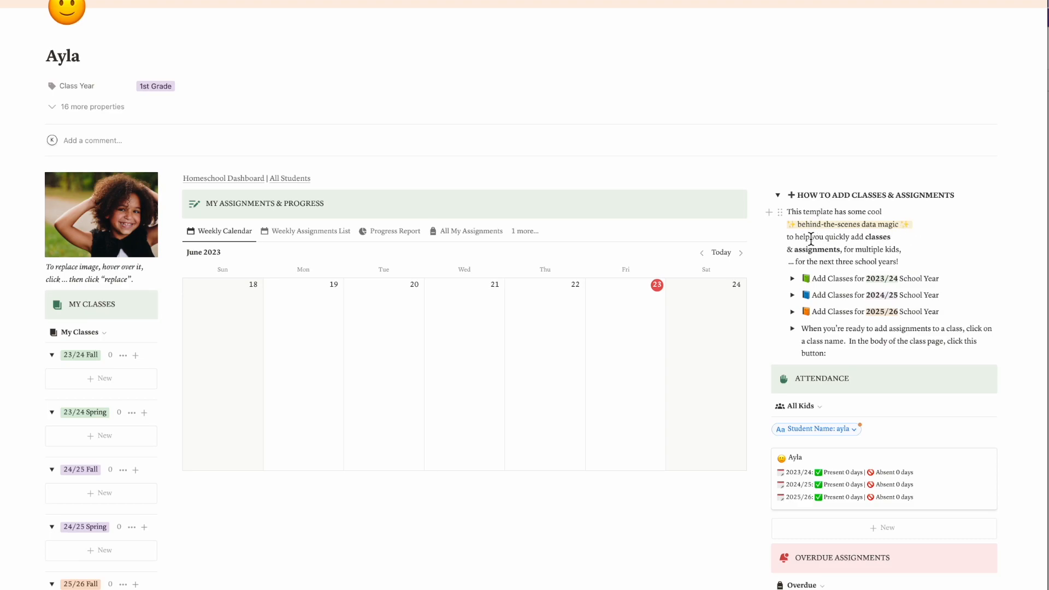
pyautogui.click(890, 261)
pyautogui.scroll(-5, 837, 283)
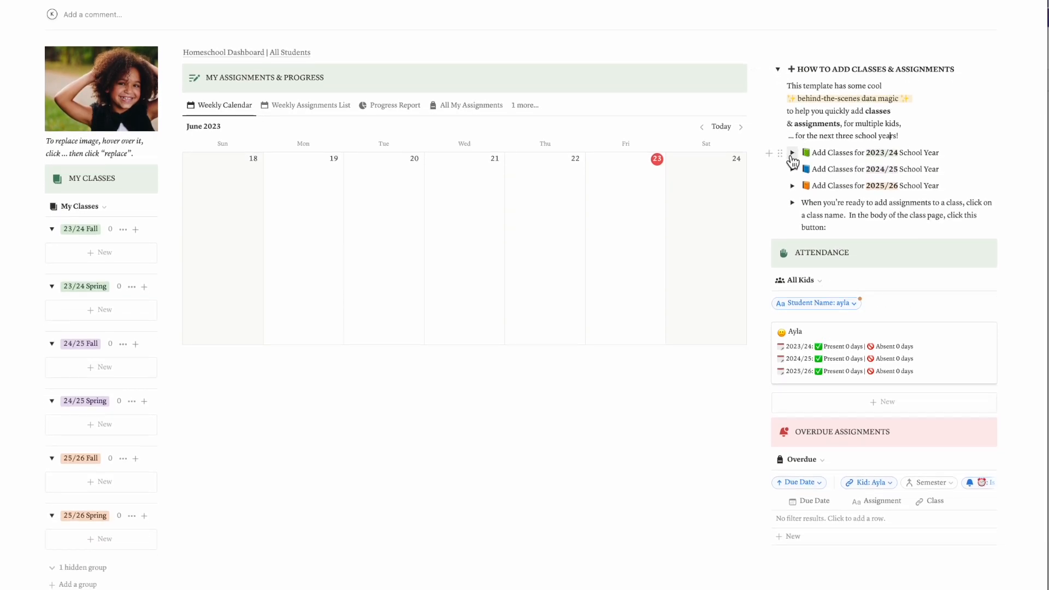
pyautogui.click(792, 153)
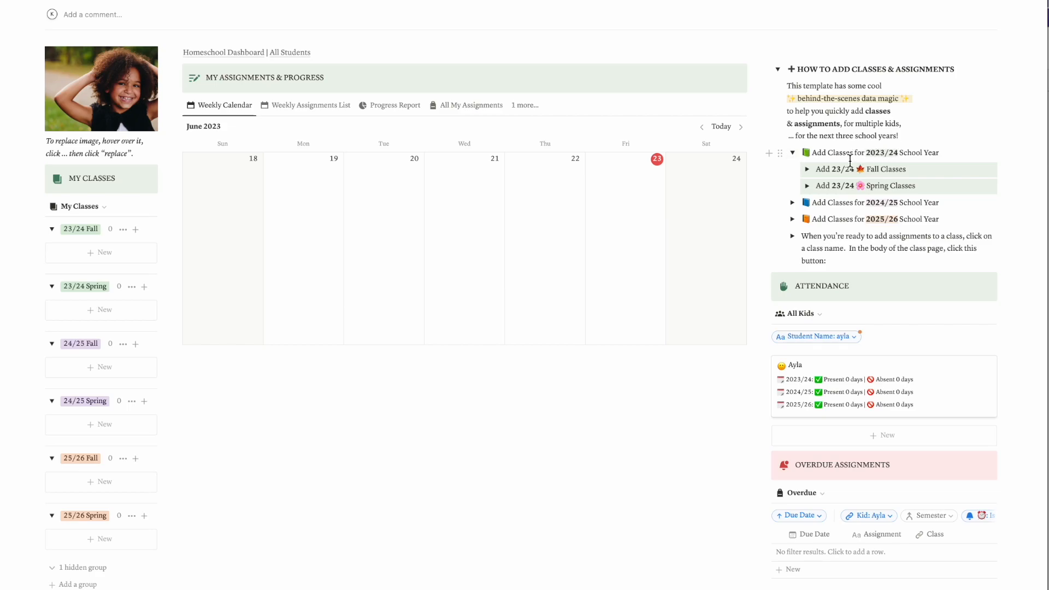
pyautogui.click(807, 170)
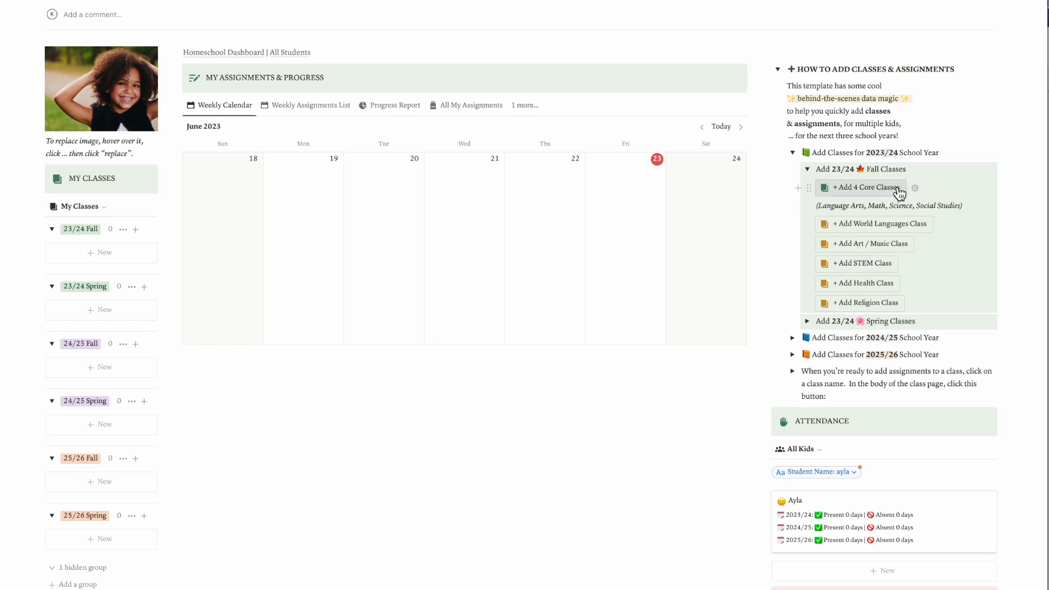
pyautogui.scroll(1, 899, 193)
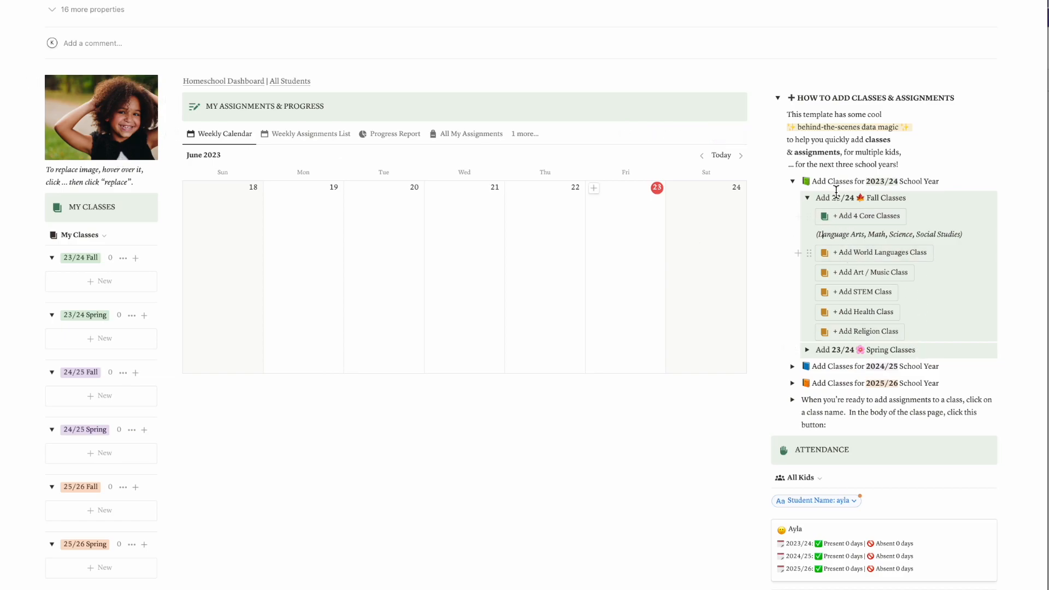
pyautogui.click(845, 220)
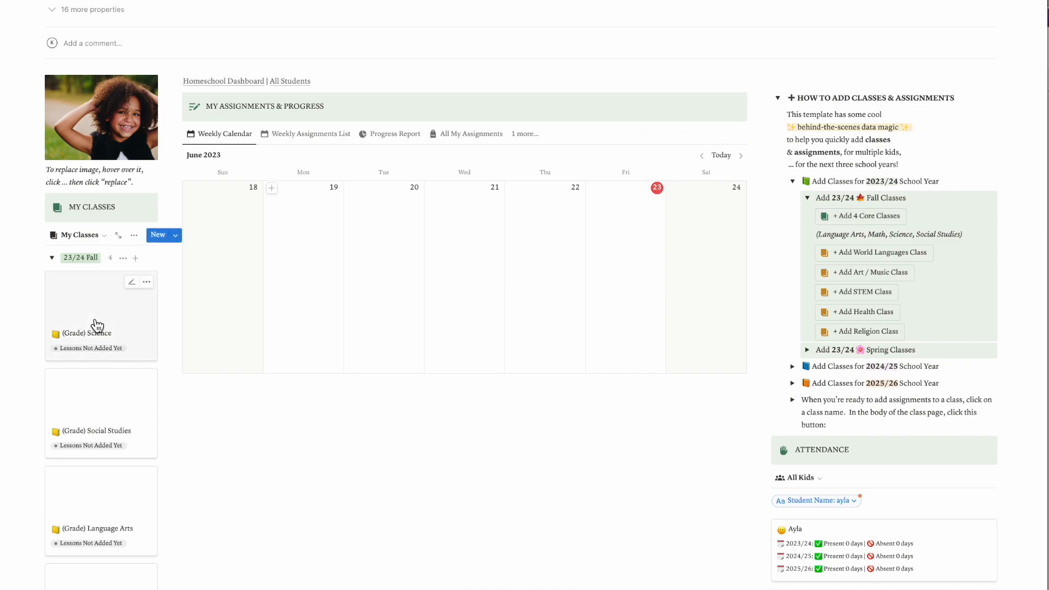
pyautogui.scroll(-3, 94, 511)
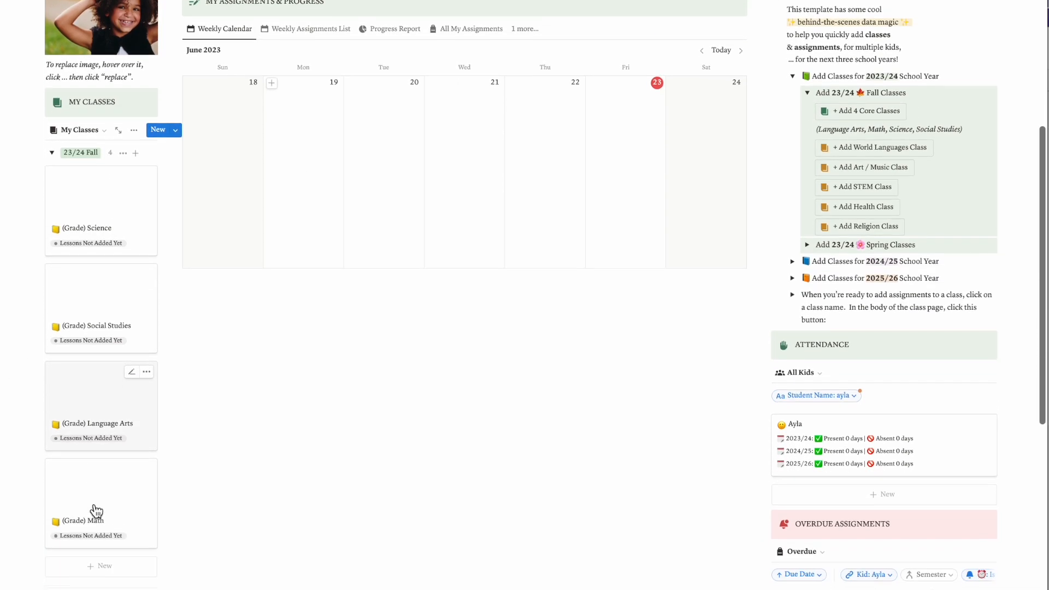
pyautogui.scroll(3, 131, 485)
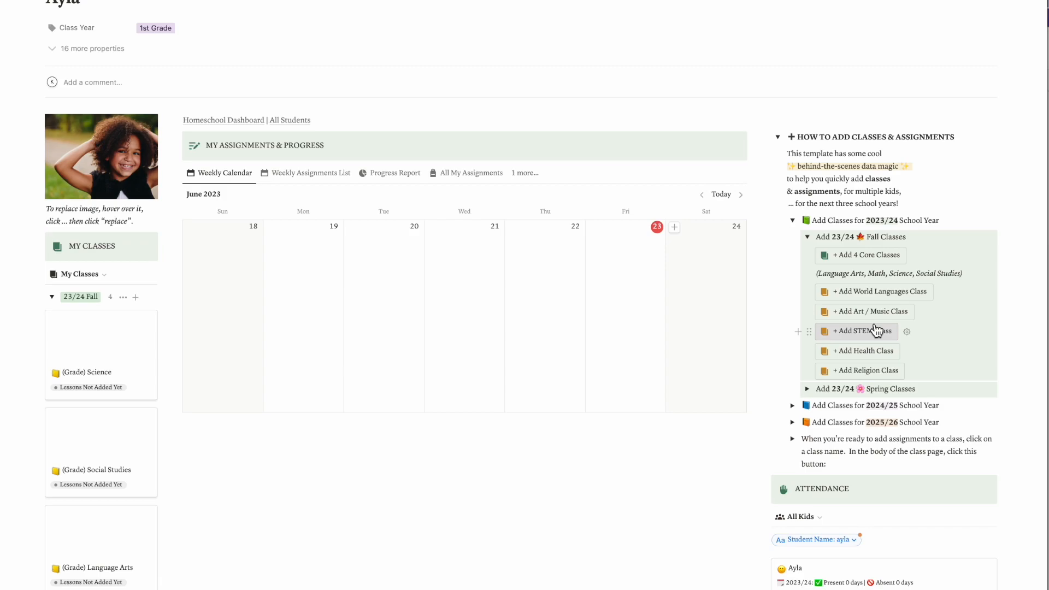
# Examine the class-adding options for 23/24 spring, 24/25 spring and 25/26 fall, collapsing each school year's section after viewing
pyautogui.click(807, 237)
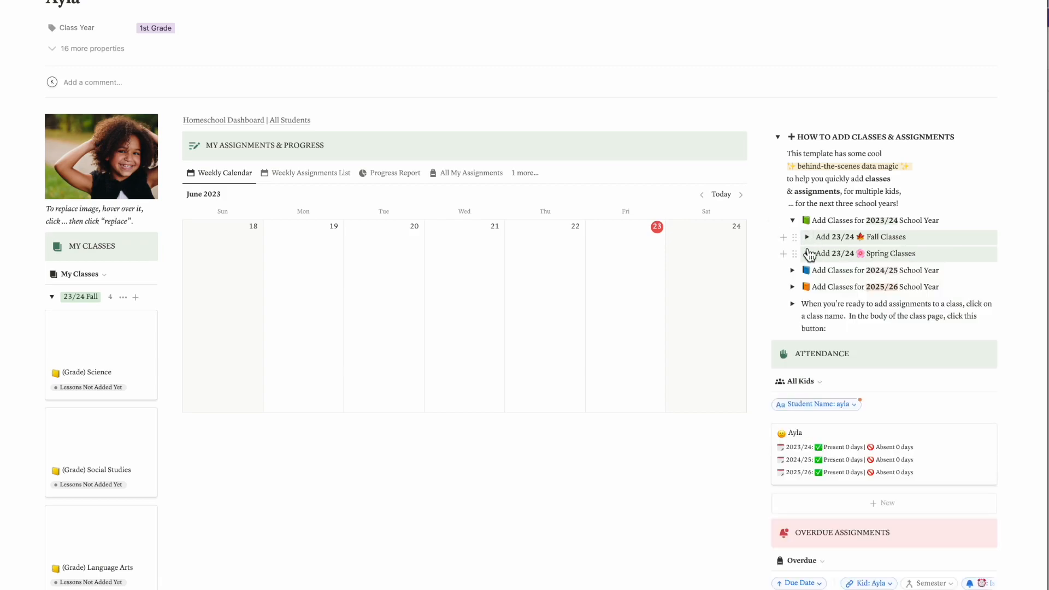
pyautogui.click(807, 254)
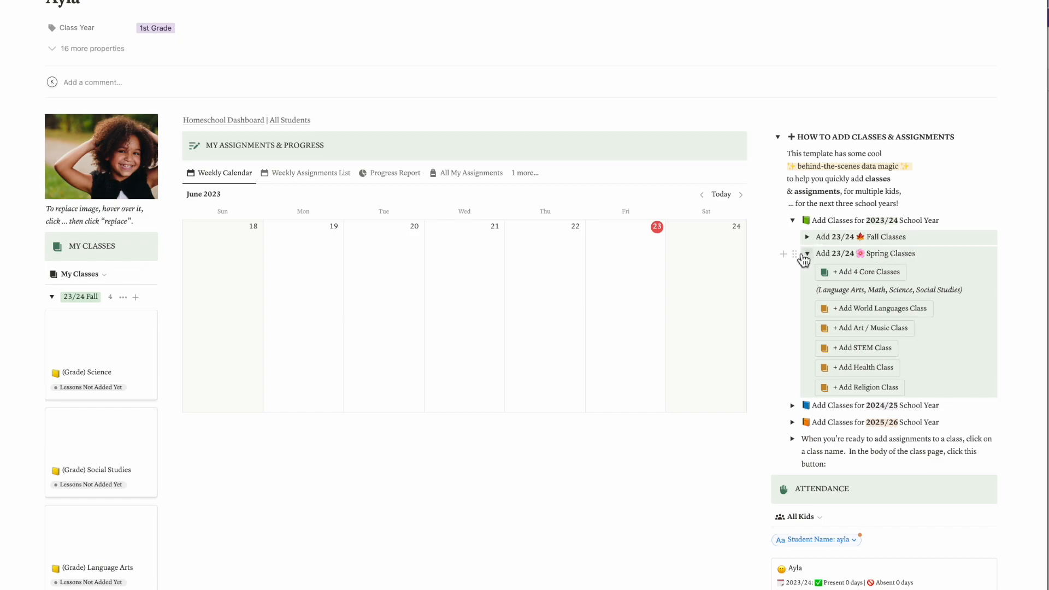
pyautogui.click(811, 258)
pyautogui.click(792, 270)
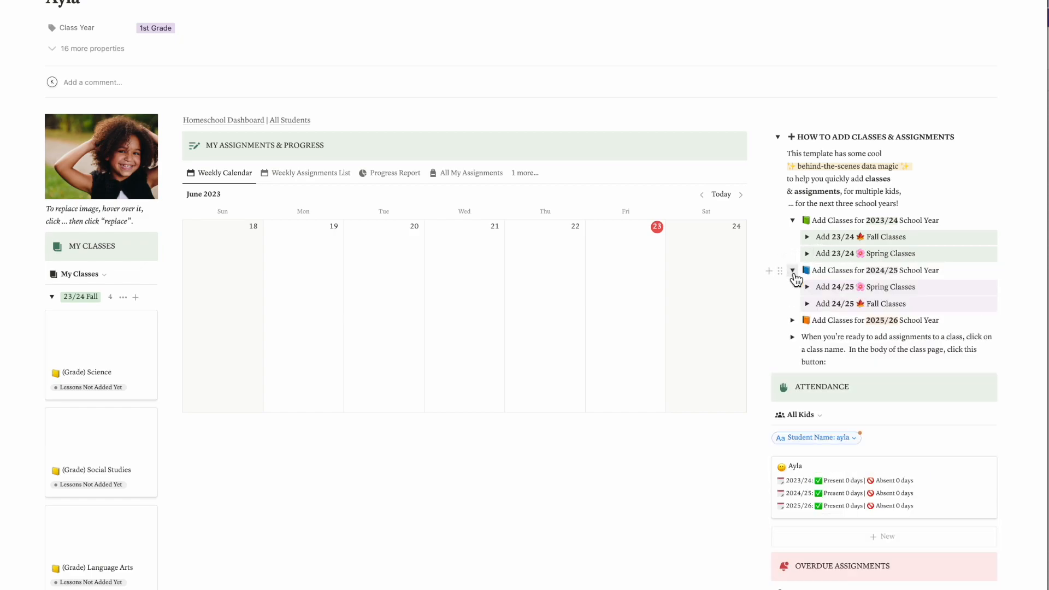
pyautogui.click(808, 289)
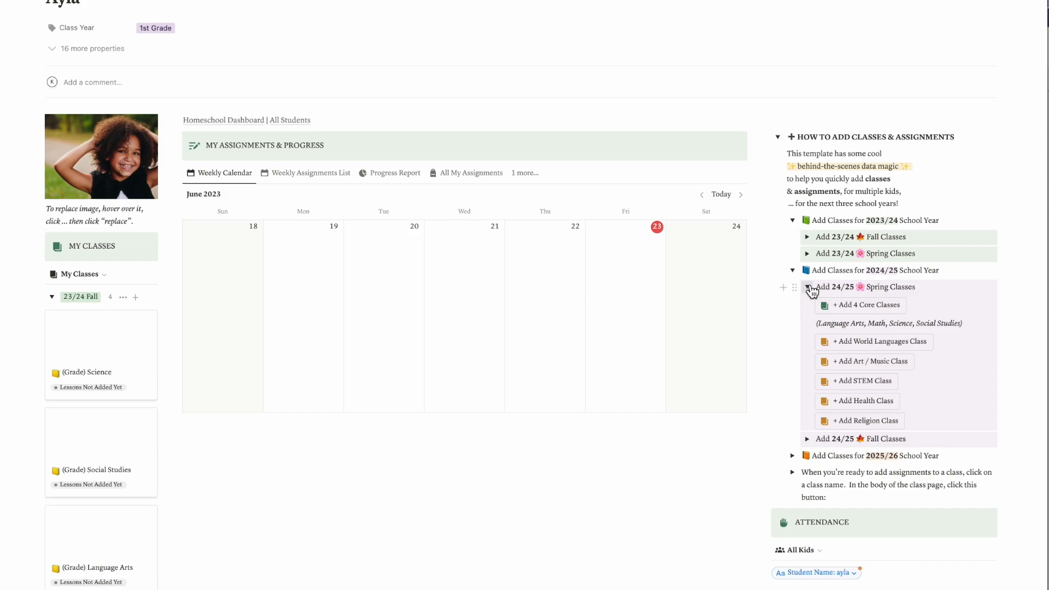
pyautogui.click(809, 288)
pyautogui.click(793, 270)
pyautogui.click(793, 288)
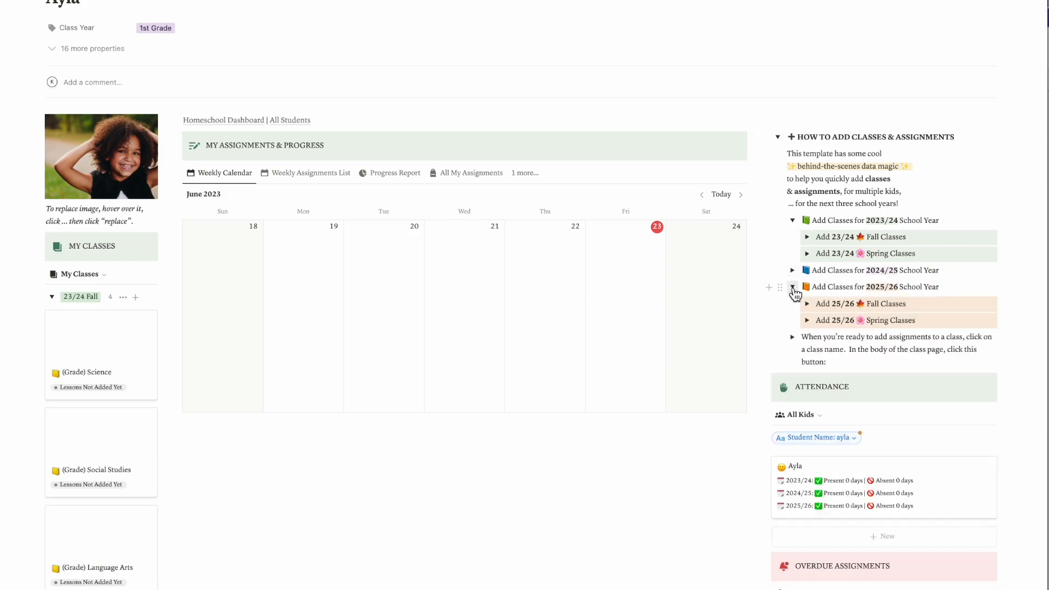
pyautogui.click(807, 304)
pyautogui.click(808, 305)
pyautogui.click(793, 287)
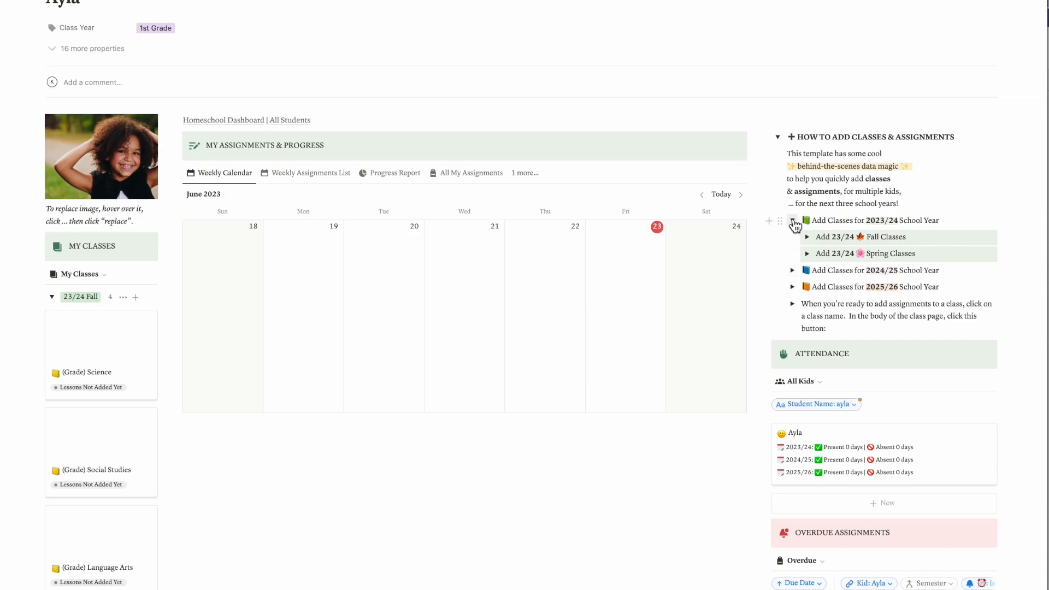
pyautogui.click(793, 220)
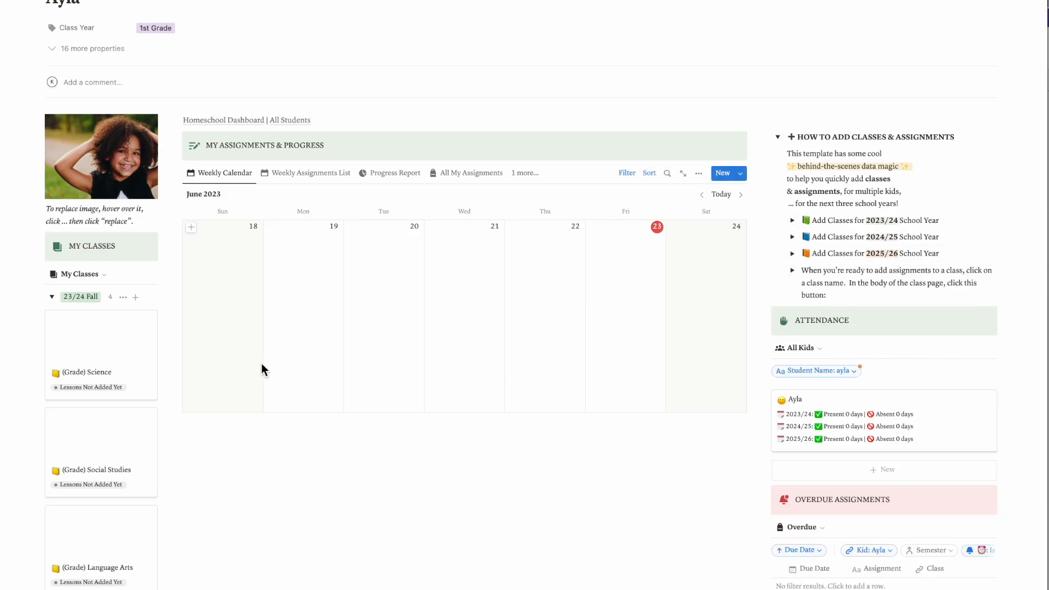
# Open the 23/24 fall Science class page and rename it "(1) Science"
pyautogui.scroll(-2, 262, 365)
pyautogui.scroll(-1, 60, 309)
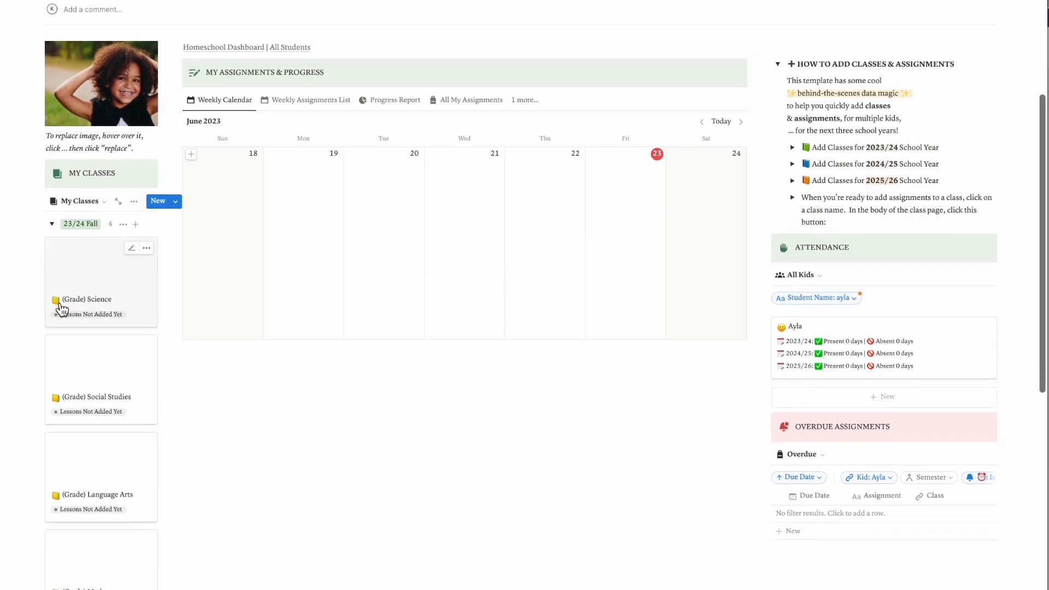
pyautogui.click(82, 279)
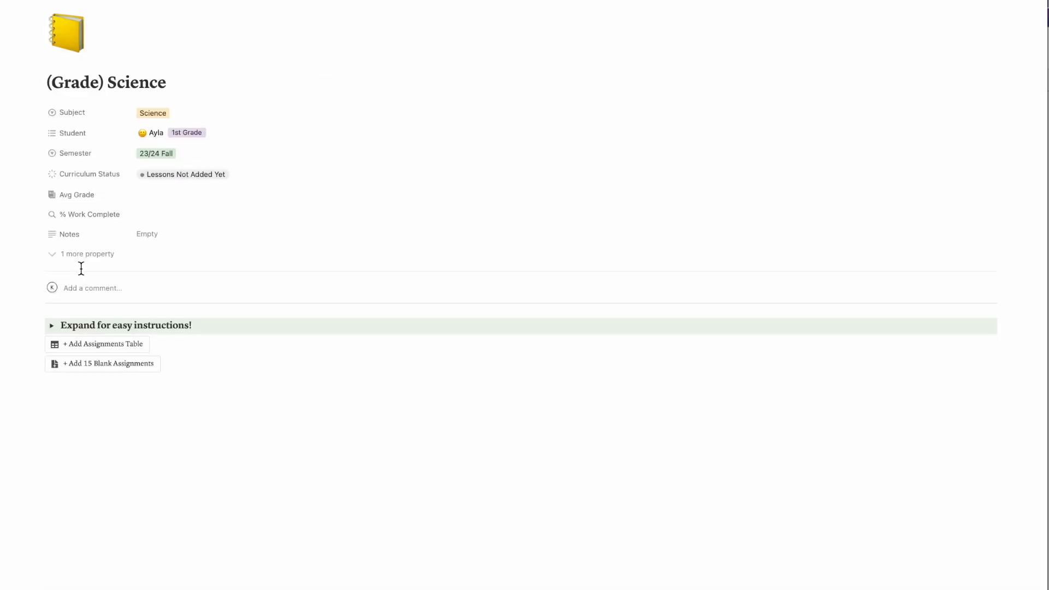
pyautogui.doubleClick(73, 80)
pyautogui.write('2')
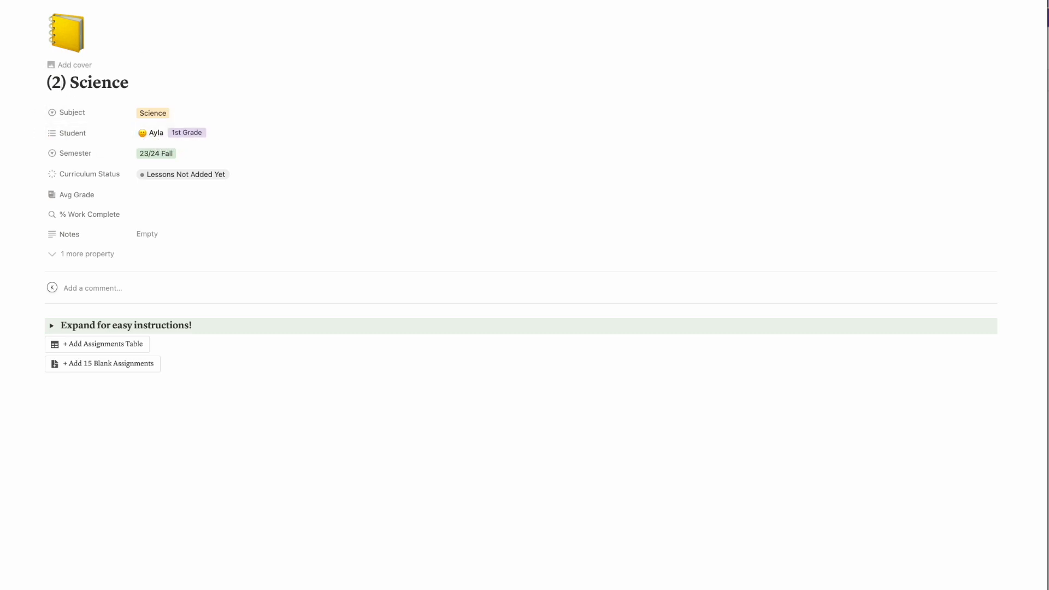
pyautogui.click(62, 82)
pyautogui.press('BackSpace')
pyautogui.write('1')
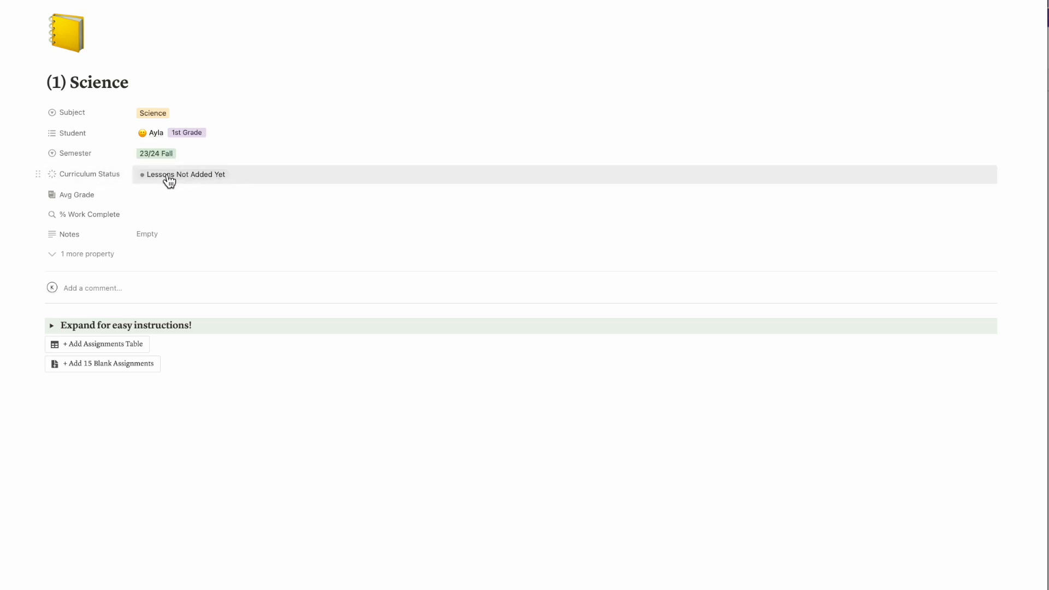
# Try the In progress and All lessons added! curriculum statuses on the class, and return it to Lessons Not Added Yet
pyautogui.click(223, 176)
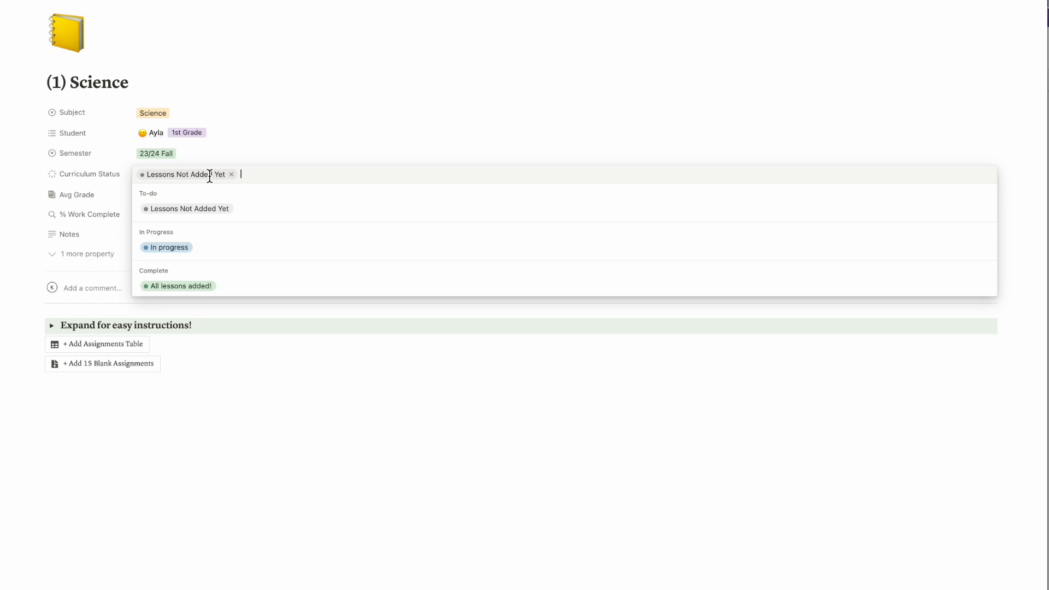
pyautogui.click(172, 247)
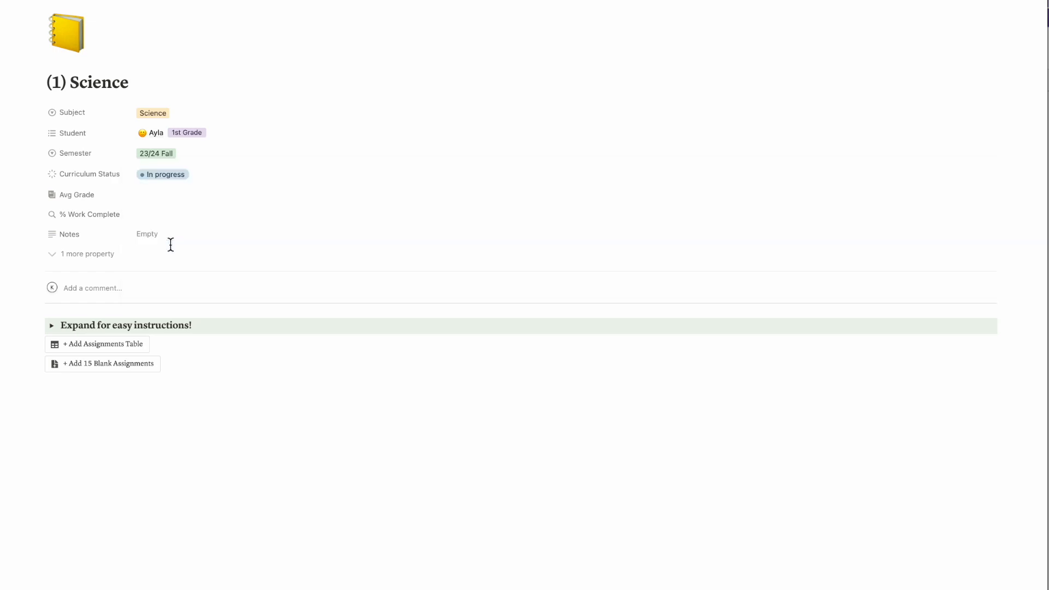
pyautogui.click(172, 181)
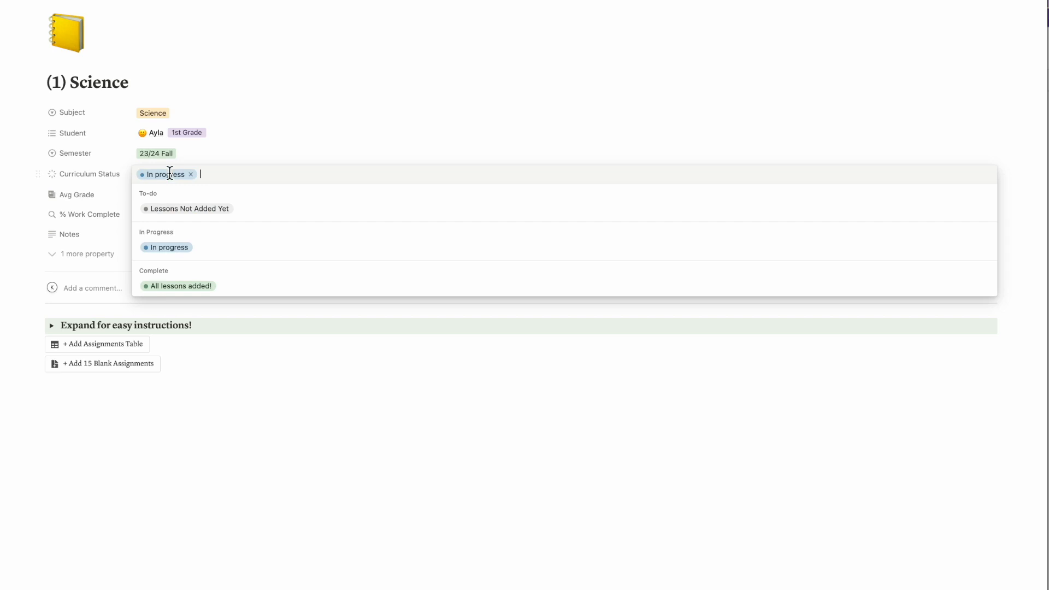
pyautogui.click(175, 298)
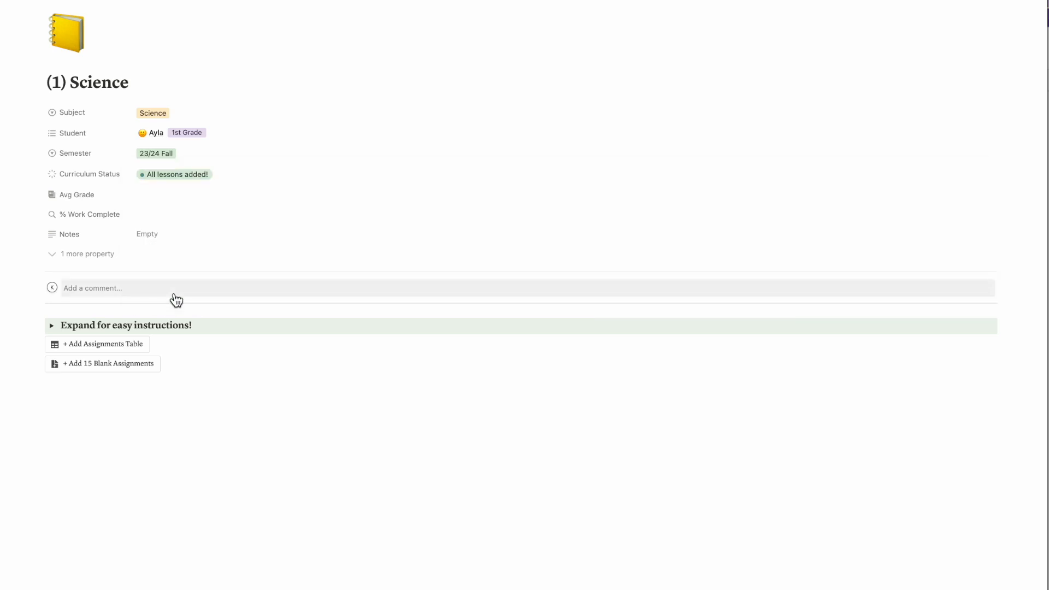
pyautogui.click(190, 183)
pyautogui.click(182, 205)
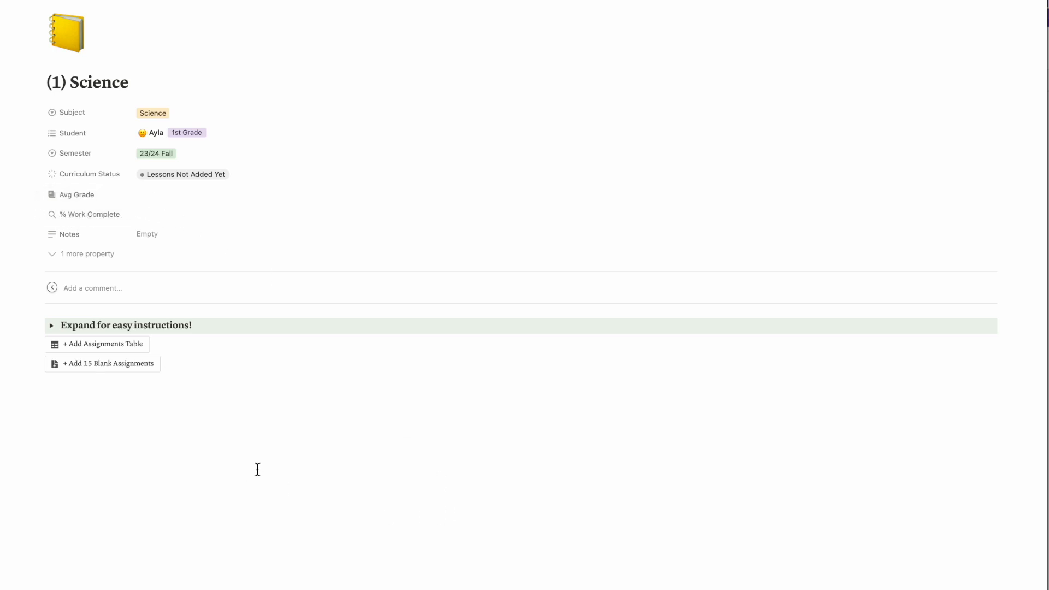
# Review the class page's setup instructions and add an assignments table below them
pyautogui.click(51, 327)
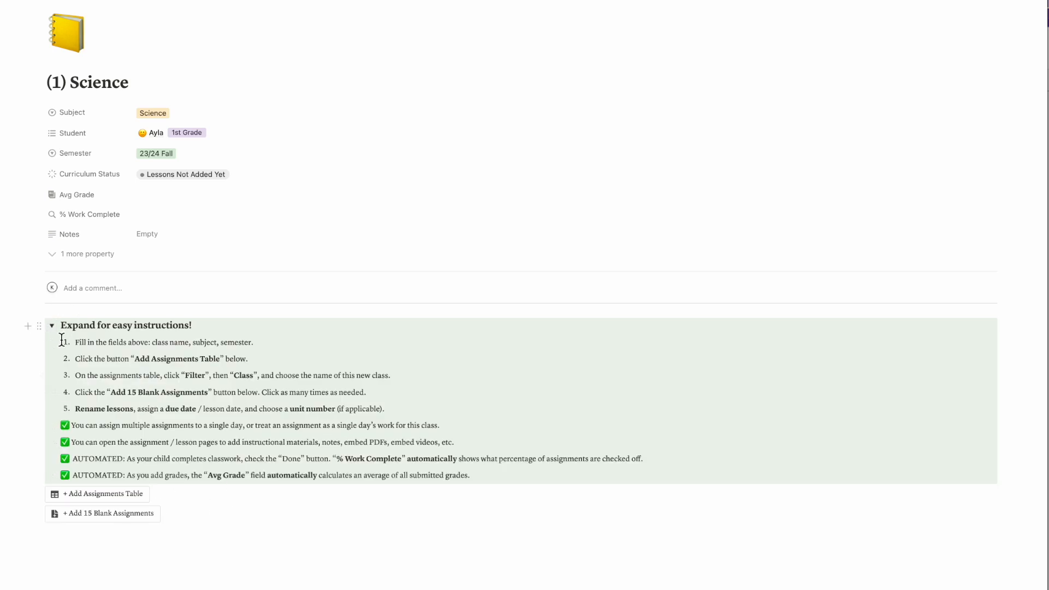
pyautogui.click(52, 325)
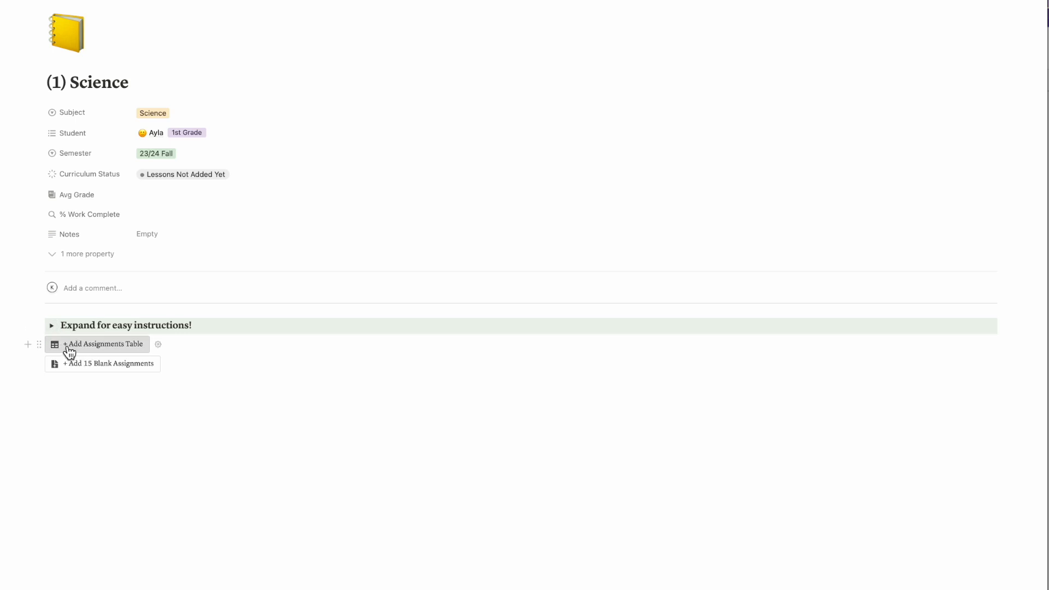
pyautogui.click(102, 349)
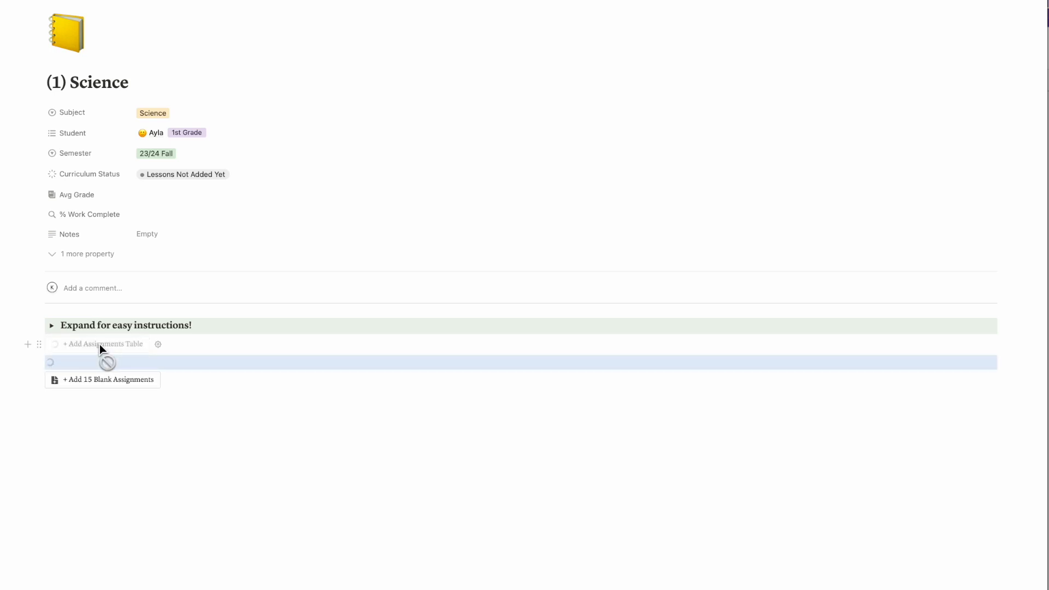
pyautogui.scroll(-10, 244, 384)
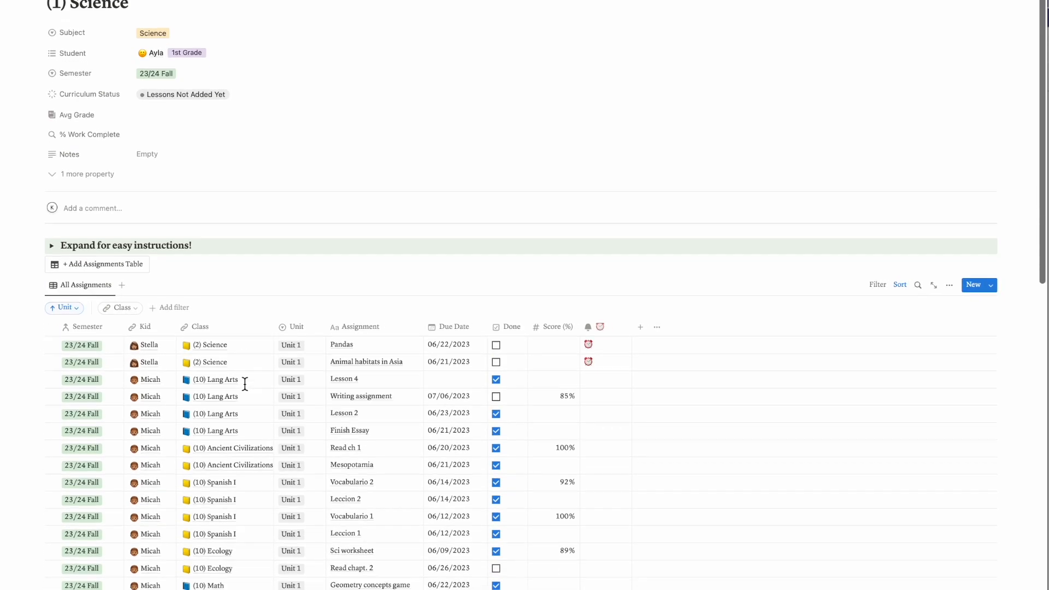
pyautogui.scroll(10, 246, 390)
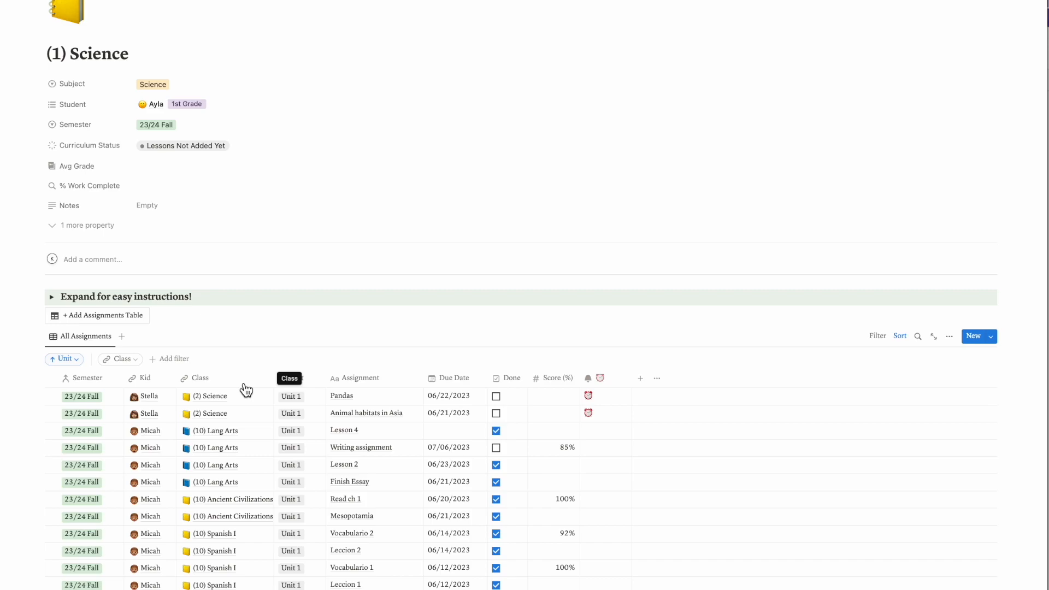
pyautogui.scroll(1, 96, 292)
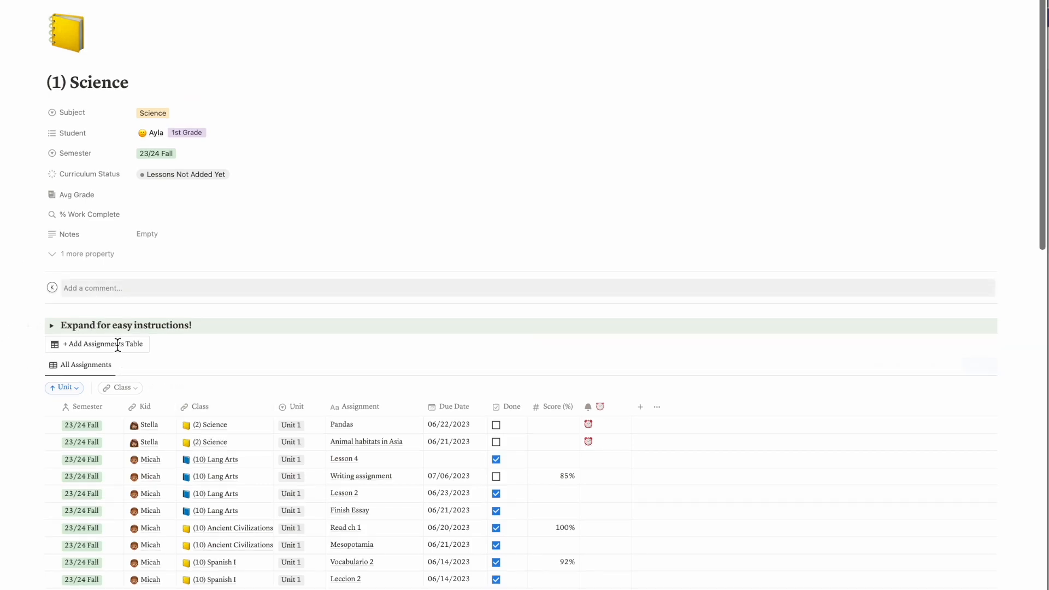
# Filter the new assignments table so its Class contains (1) Science
pyautogui.click(136, 391)
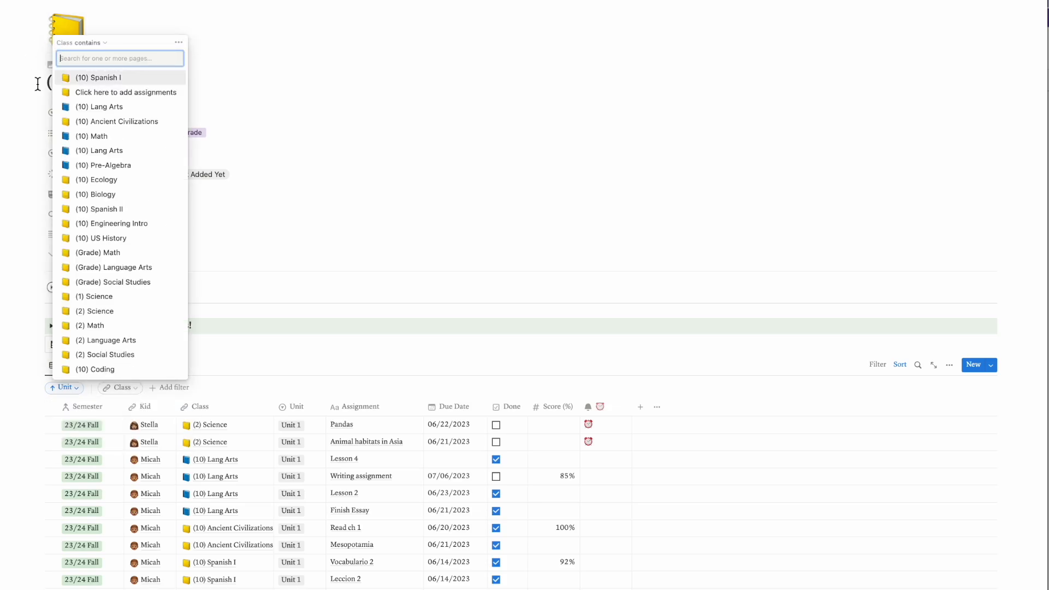
pyautogui.write('2')
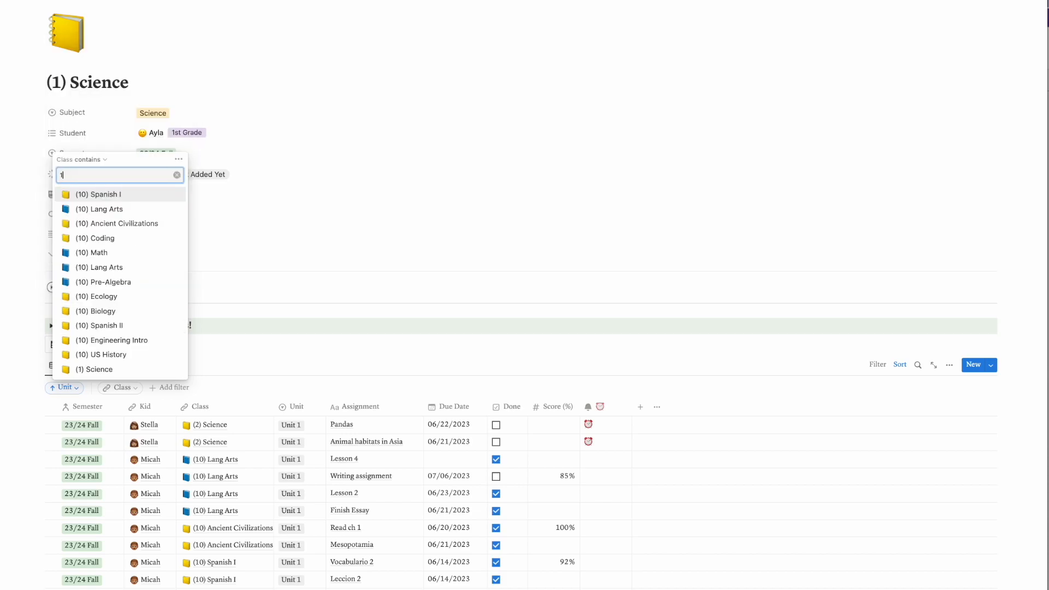
pyautogui.write('1 sci')
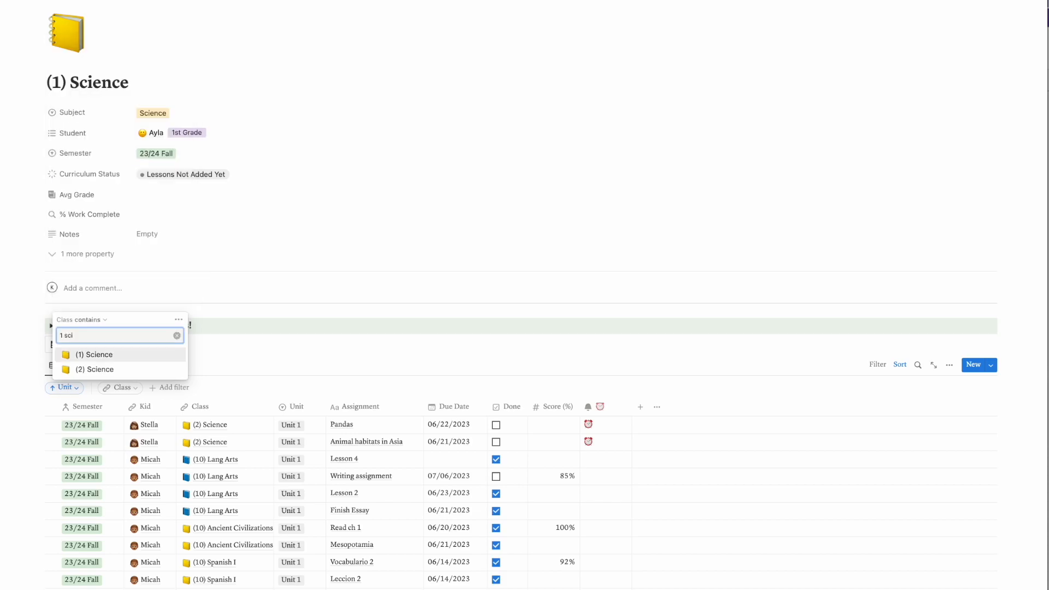
pyautogui.click(92, 355)
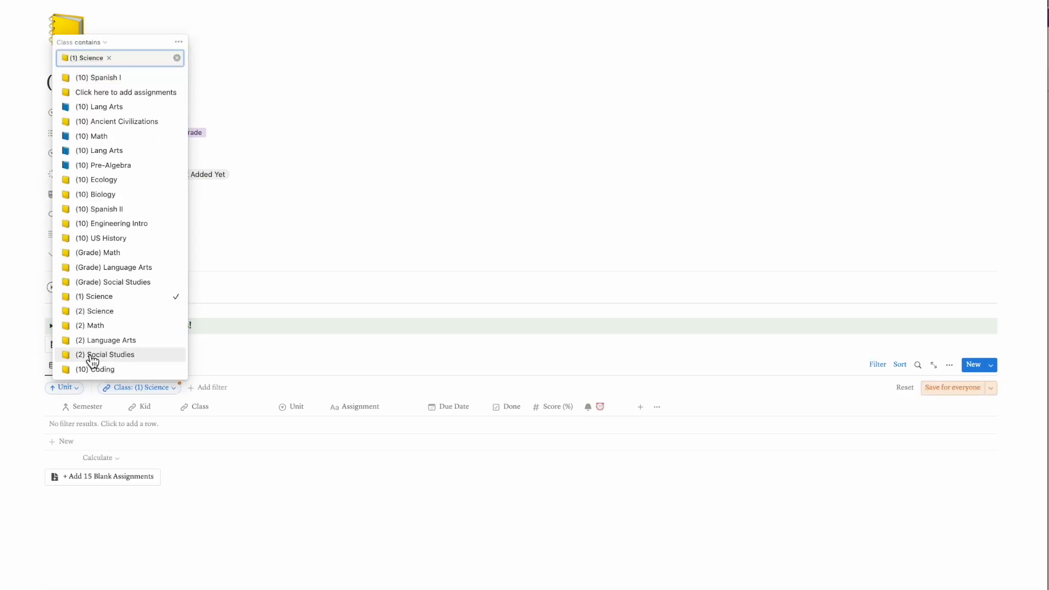
pyautogui.click(21, 411)
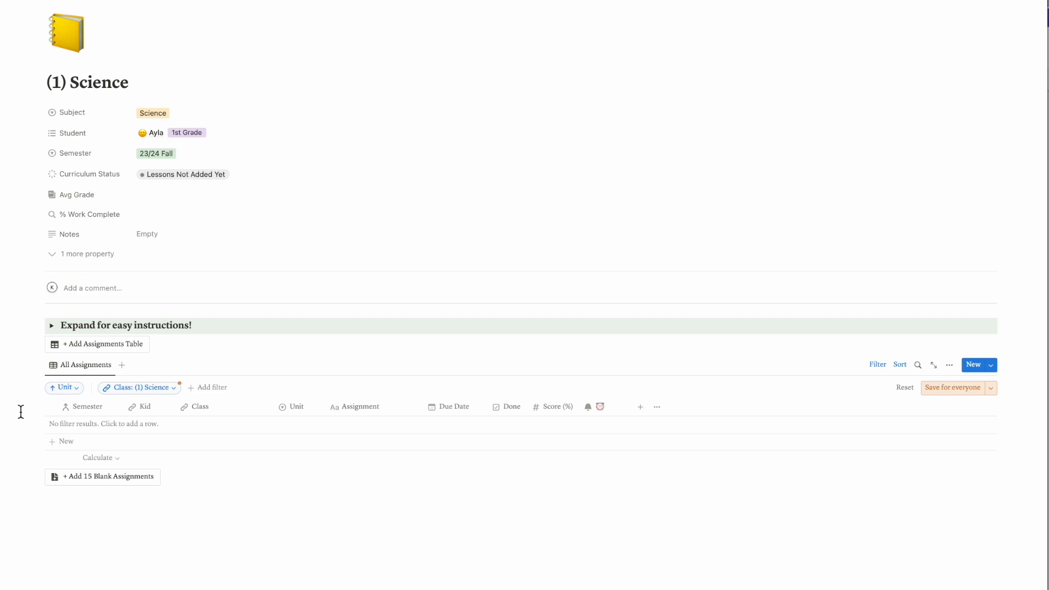
# Add 15 blank assignments to the (1) Science class
pyautogui.scroll(-2, 21, 412)
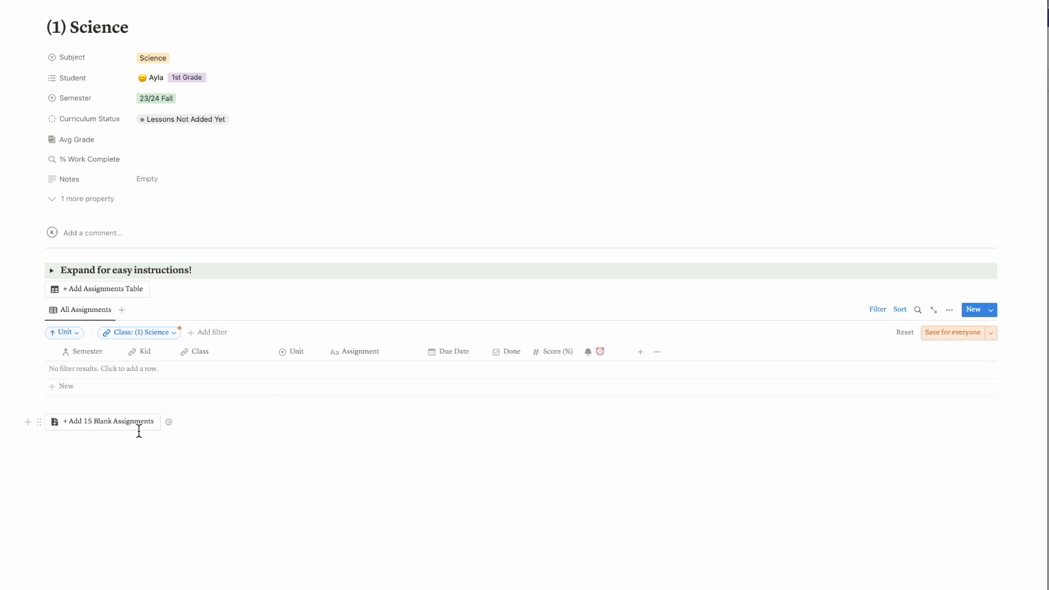
pyautogui.click(94, 432)
pyautogui.scroll(-5, 94, 433)
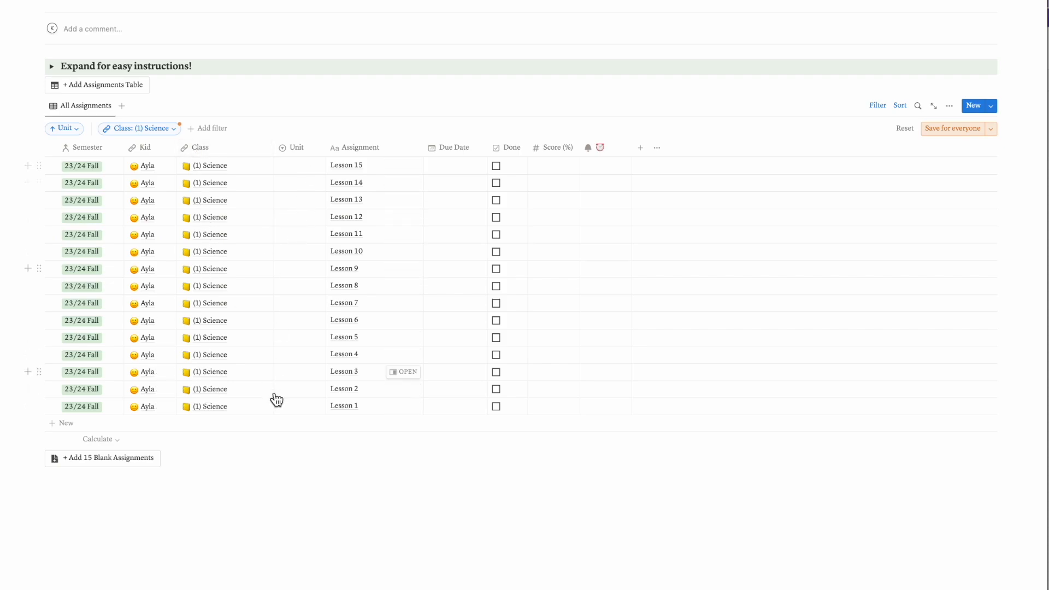
# Assign Lesson 1, Lesson 2 and Lesson 3 in the Science assignments table to Unit 1
pyautogui.click(290, 411)
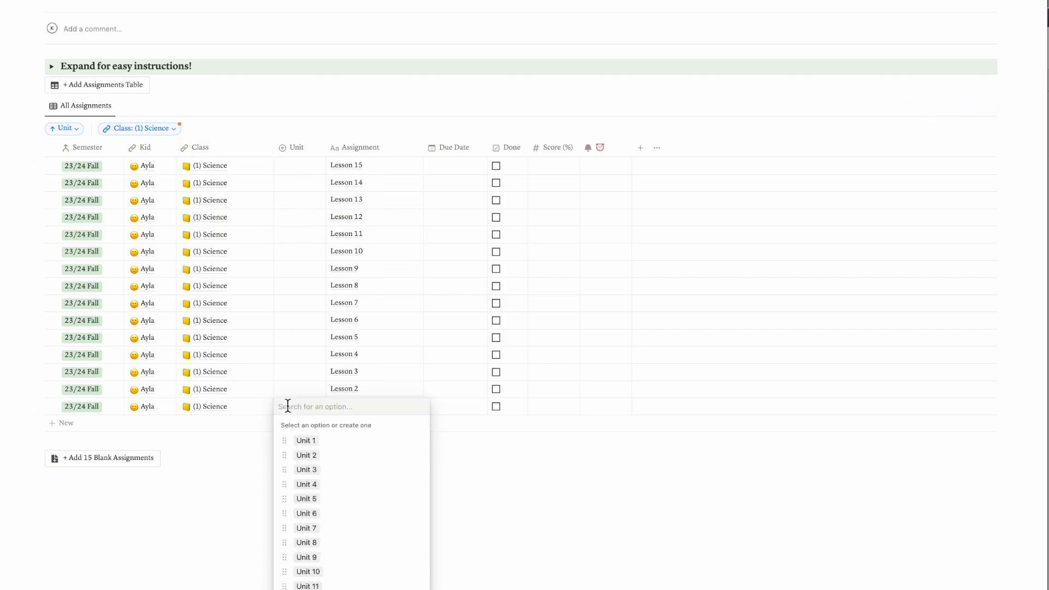
pyautogui.click(327, 441)
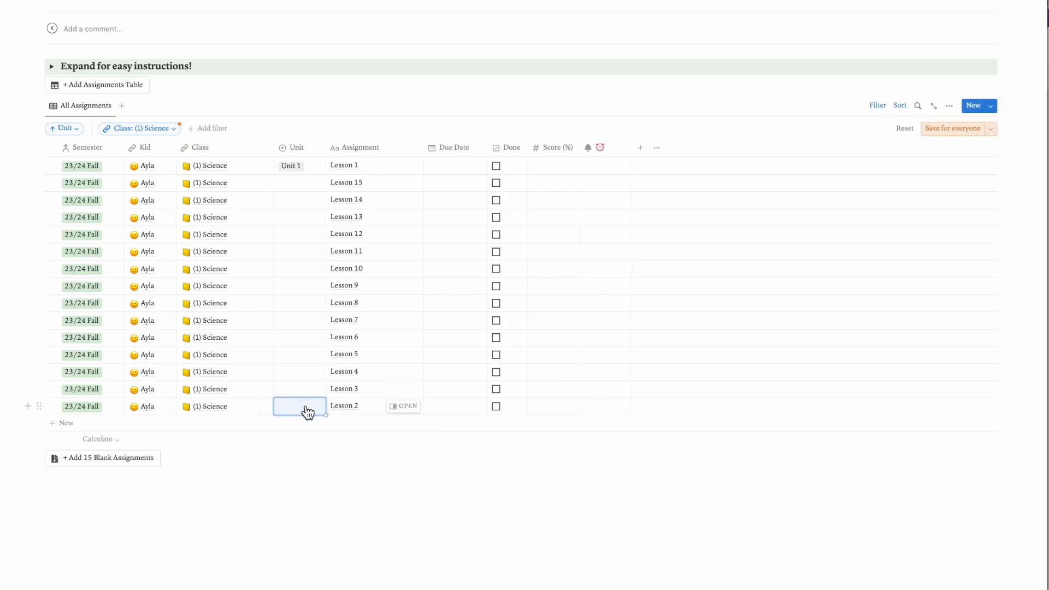
pyautogui.click(306, 410)
pyautogui.click(303, 444)
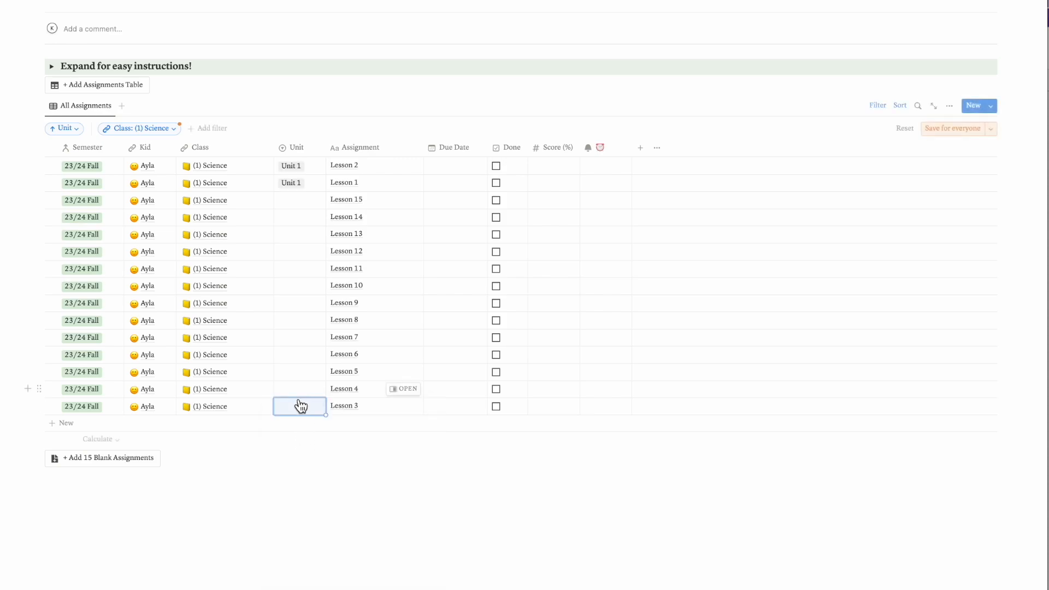
pyautogui.click(300, 407)
pyautogui.click(303, 440)
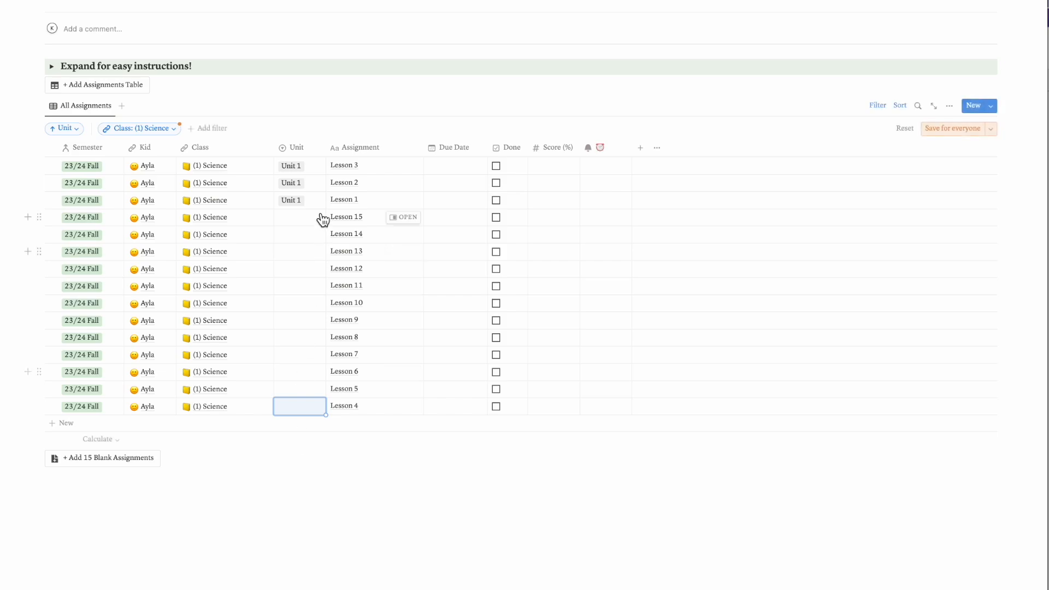
# Assign Lesson 4, Lesson 5 and Lesson 6 in the Science assignments table to Unit 2
pyautogui.click(312, 415)
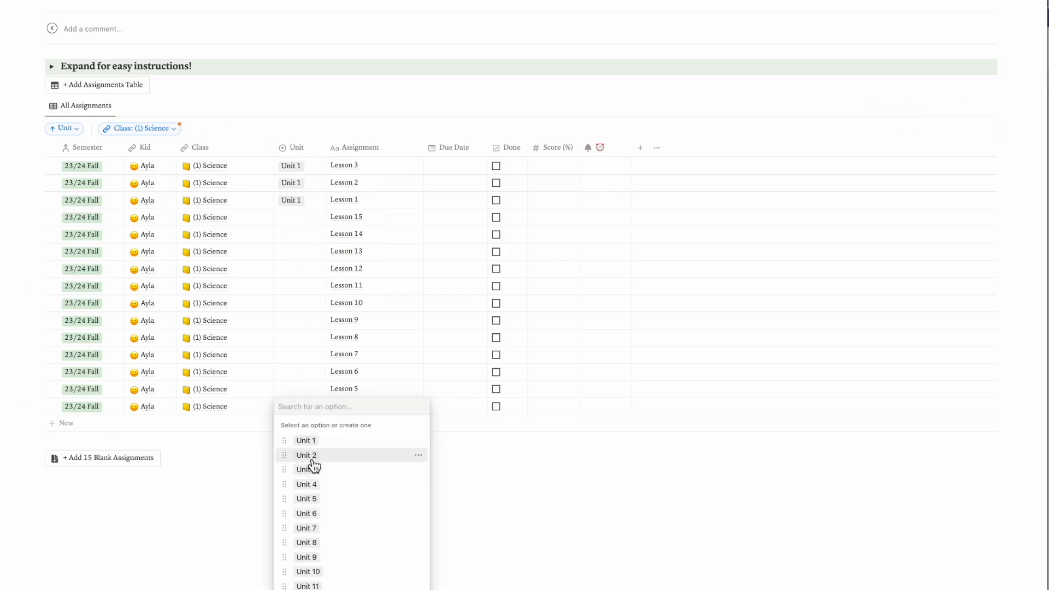
pyautogui.click(312, 463)
pyautogui.click(304, 408)
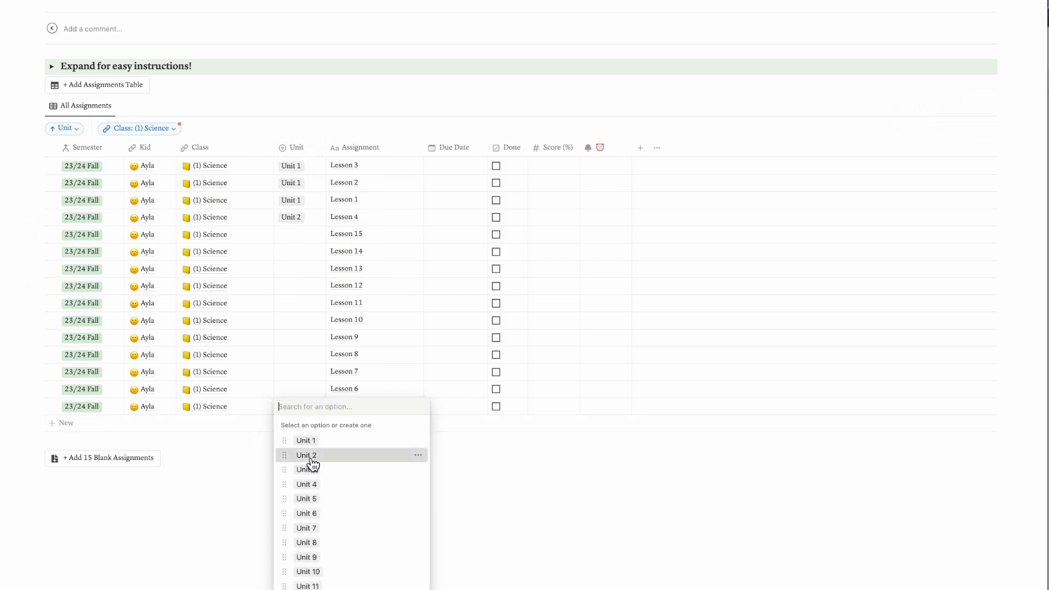
pyautogui.click(312, 464)
pyautogui.click(302, 406)
pyautogui.click(306, 455)
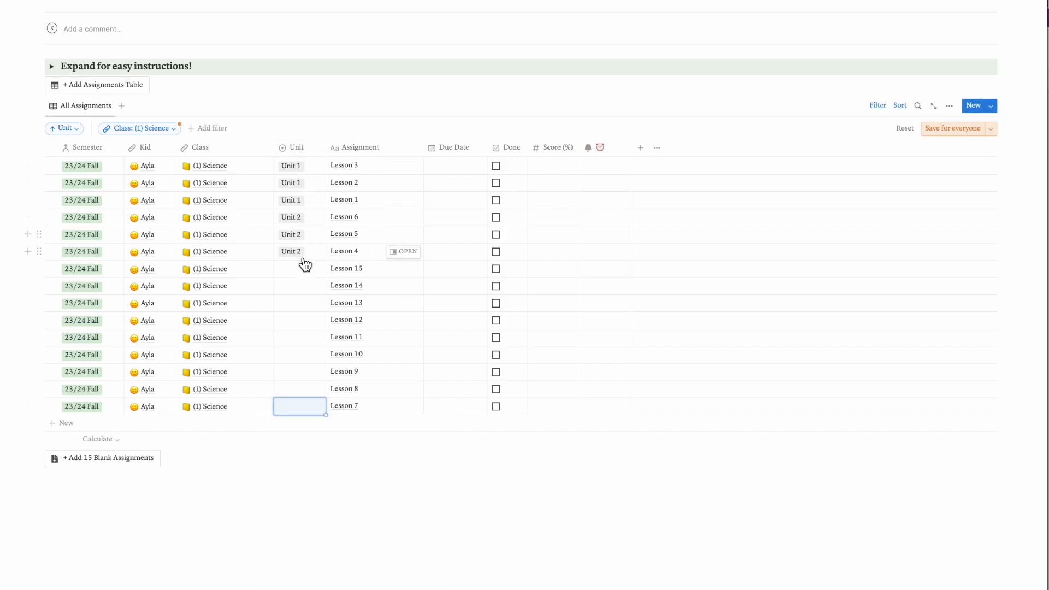
# Rename the Unit 1 assignments Lesson 1, Lesson 2 and Lesson 3 as Intro to Animals, Habitat and Pandas
pyautogui.click(360, 200)
pyautogui.write('Intro to Animals')
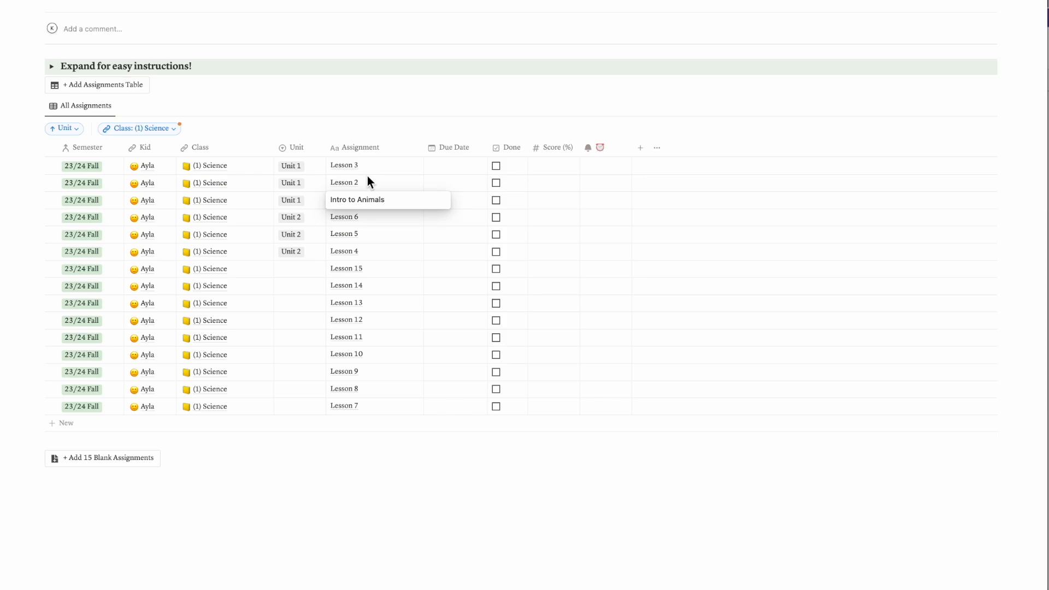
pyautogui.click(369, 182)
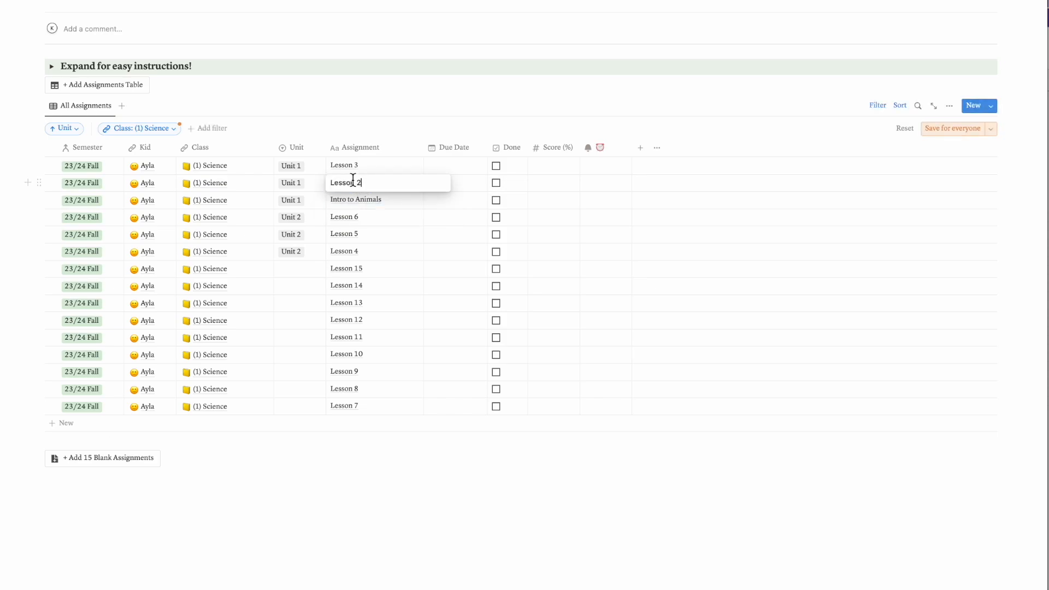
pyautogui.write('Habitat')
pyautogui.click(362, 166)
pyautogui.write('Pandas')
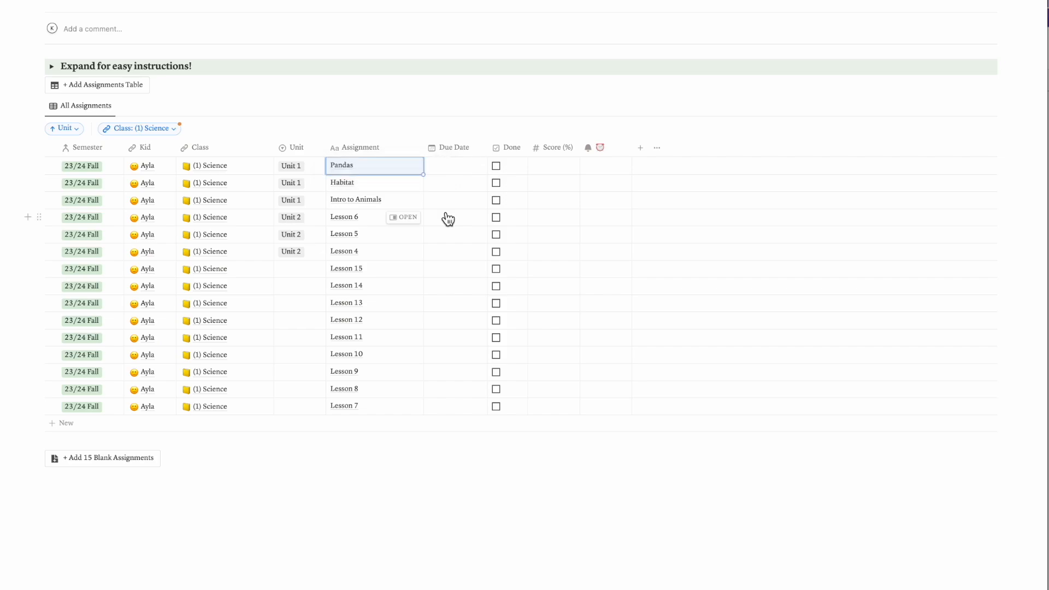
# Set the due dates to 06/26/2023 for Intro to Animals, 06/27/2023 for Habitat and 06/28/2023 for Pandas
pyautogui.click(450, 201)
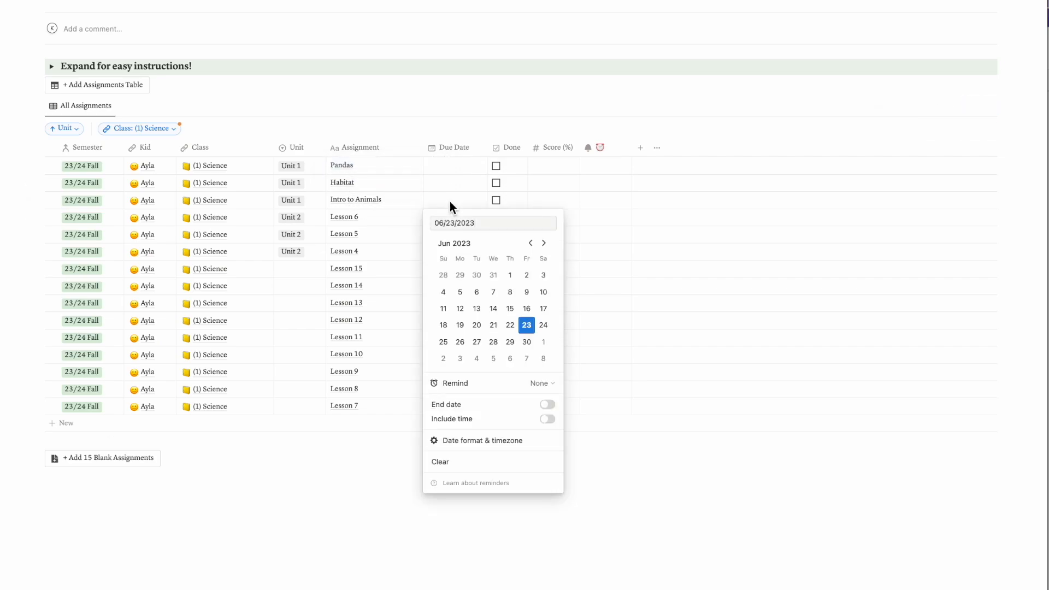
pyautogui.click(460, 342)
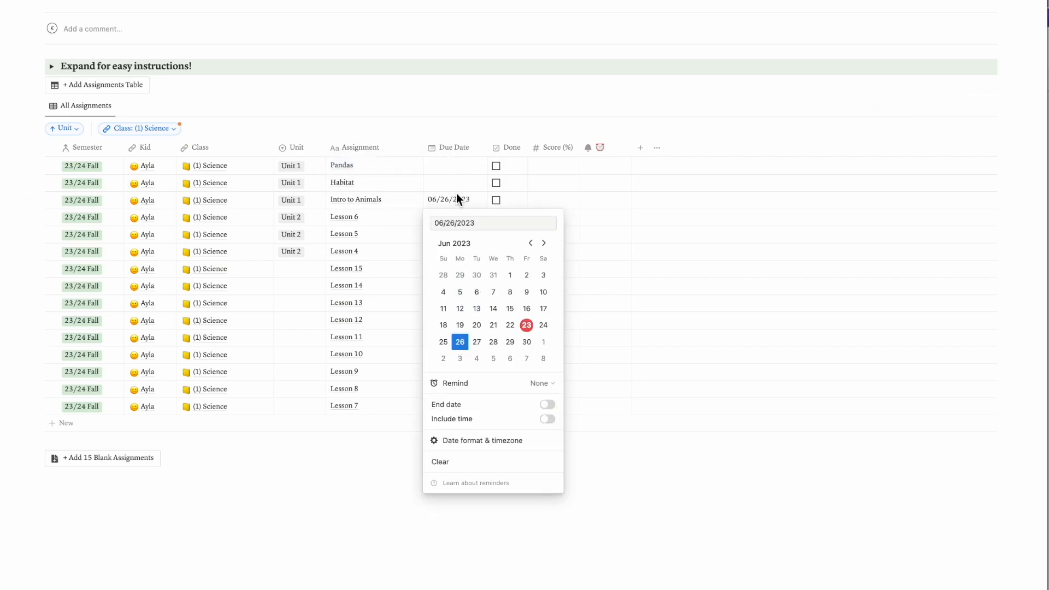
pyautogui.click(450, 181)
pyautogui.click(450, 182)
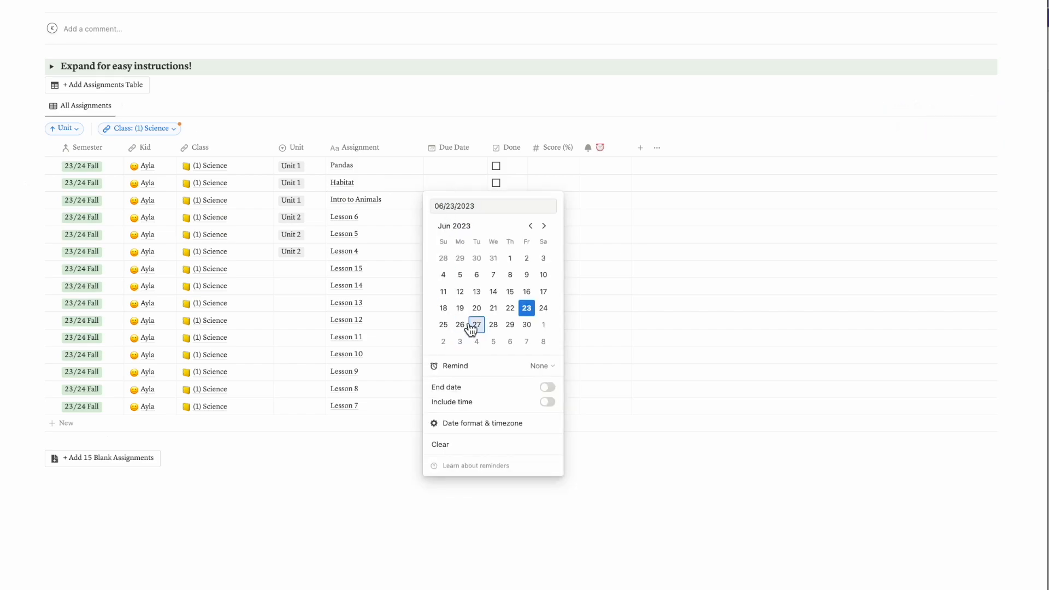
pyautogui.click(465, 165)
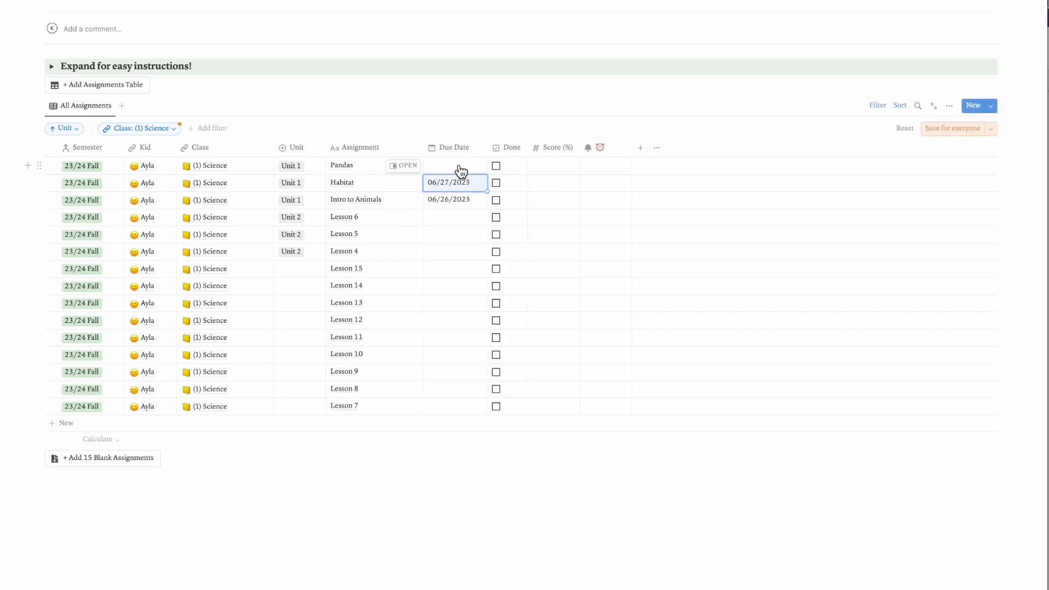
pyautogui.click(466, 166)
pyautogui.click(494, 307)
pyautogui.click(516, 116)
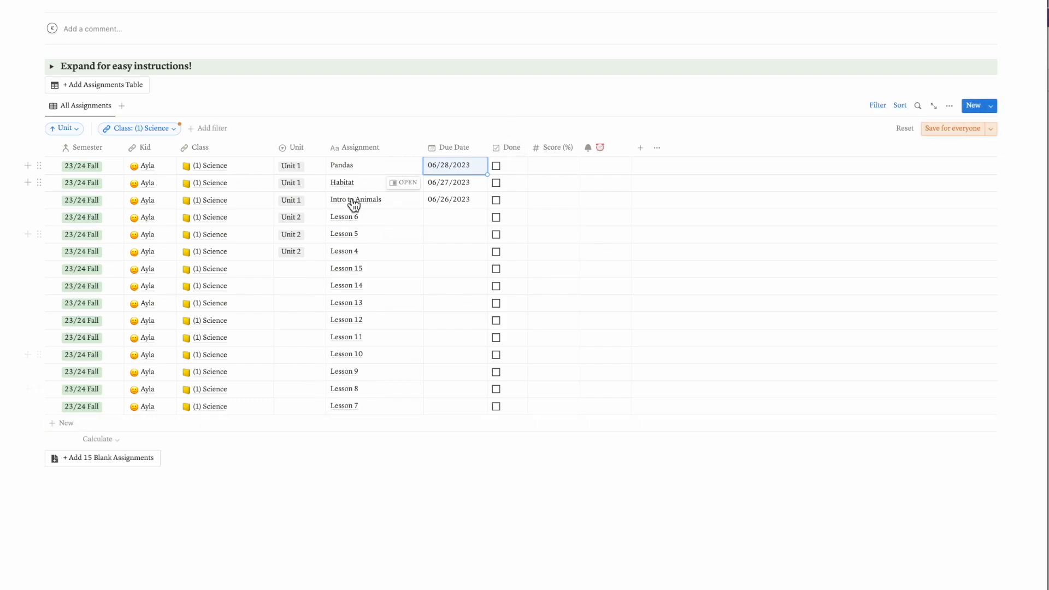
# Open the Habitat assignment's page to look at its properties and its space for lesson content, and close it
pyautogui.scroll(3, 327, 246)
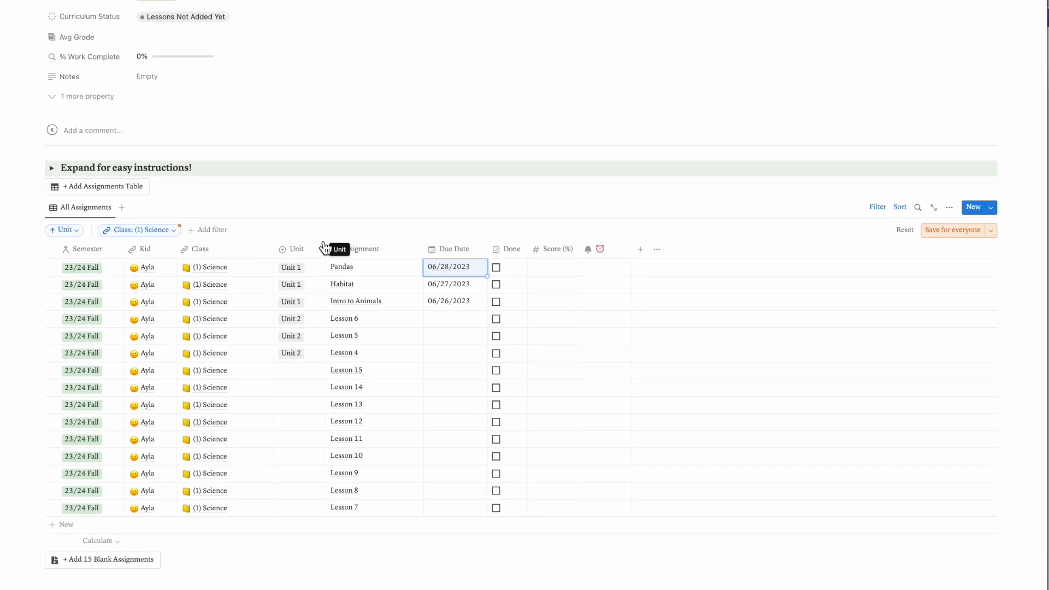
pyautogui.scroll(1, 325, 247)
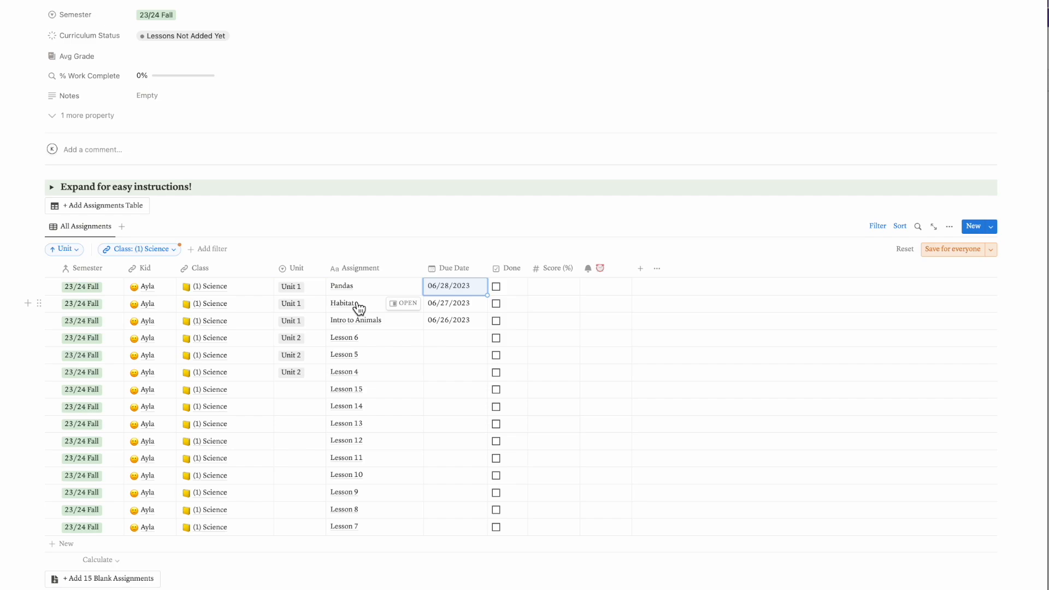
pyautogui.click(407, 304)
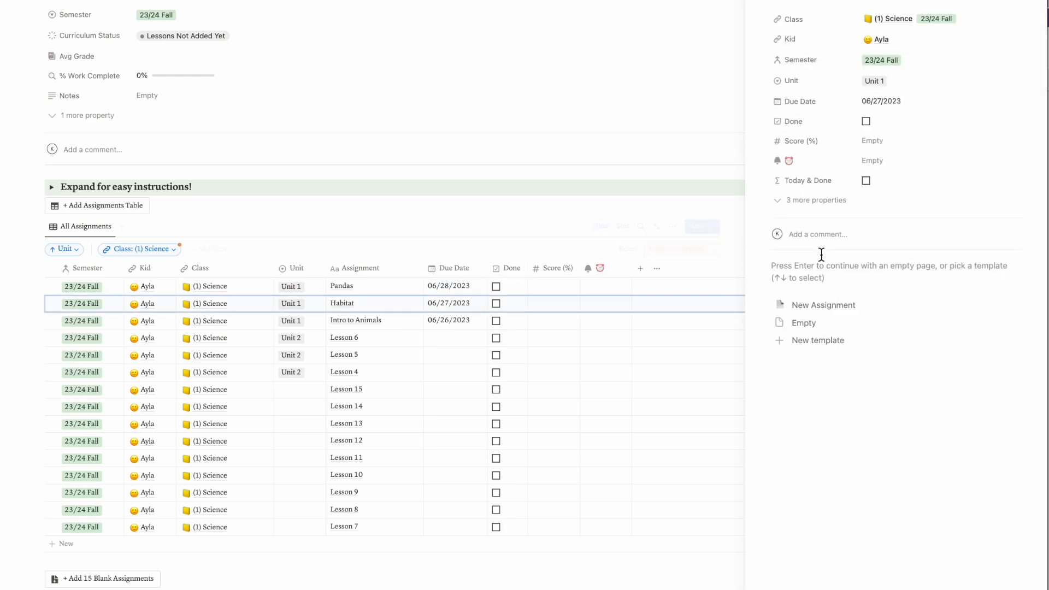
pyautogui.click(817, 277)
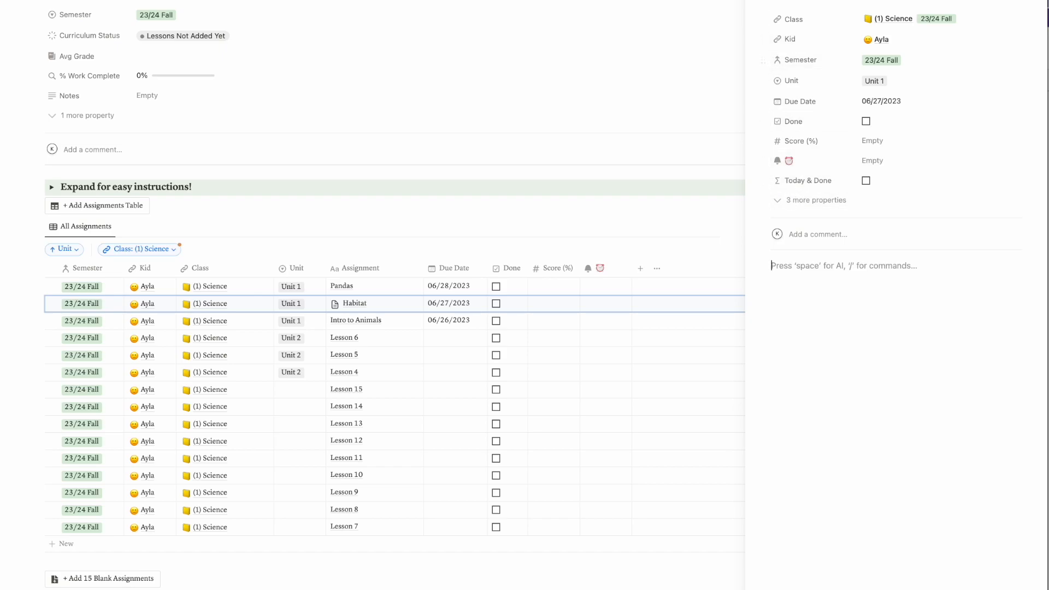
pyautogui.click(755, 2)
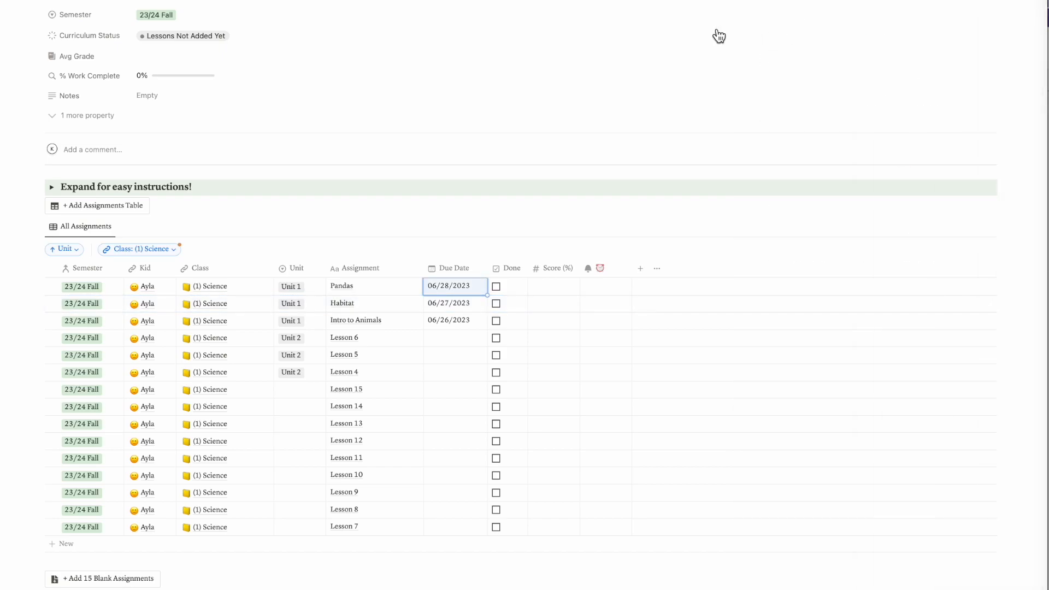
# Set the (1) Science class's curriculum status to In progress
pyautogui.scroll(-2, 204, 226)
pyautogui.scroll(4, 204, 221)
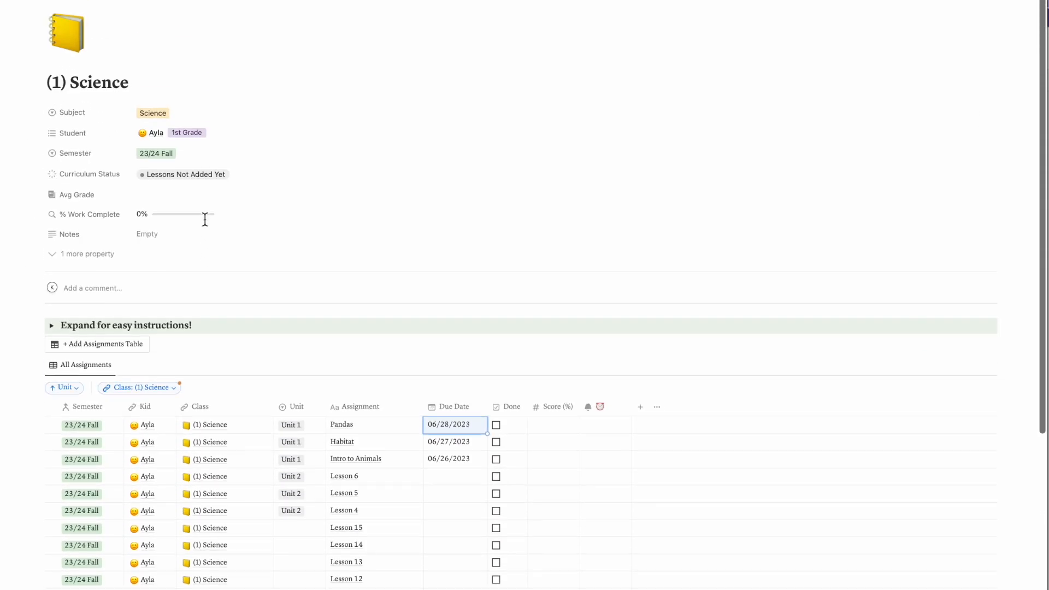
pyautogui.click(190, 174)
pyautogui.click(165, 249)
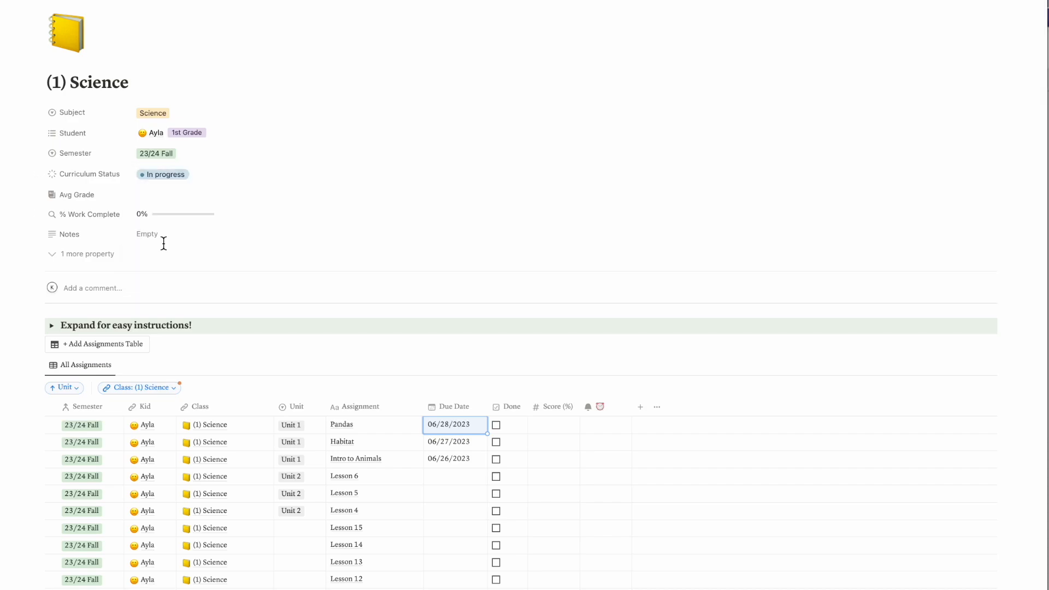
# Open the 23/24 fall Social Studies class from the student's page and rename it "(1) Social Studies"
pyautogui.scroll(-1, 583, 300)
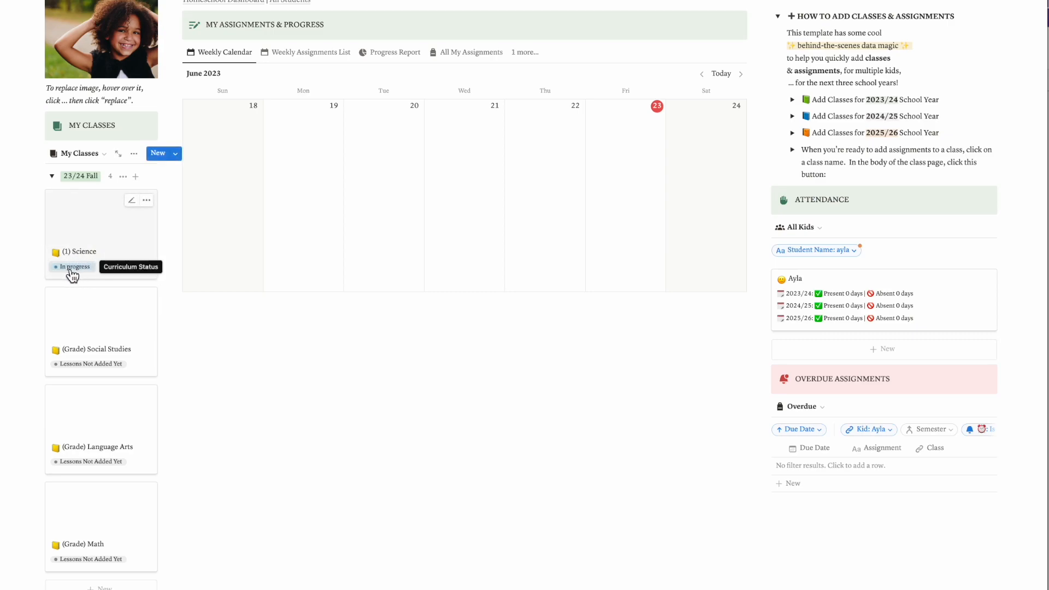
pyautogui.click(85, 327)
pyautogui.doubleClick(79, 85)
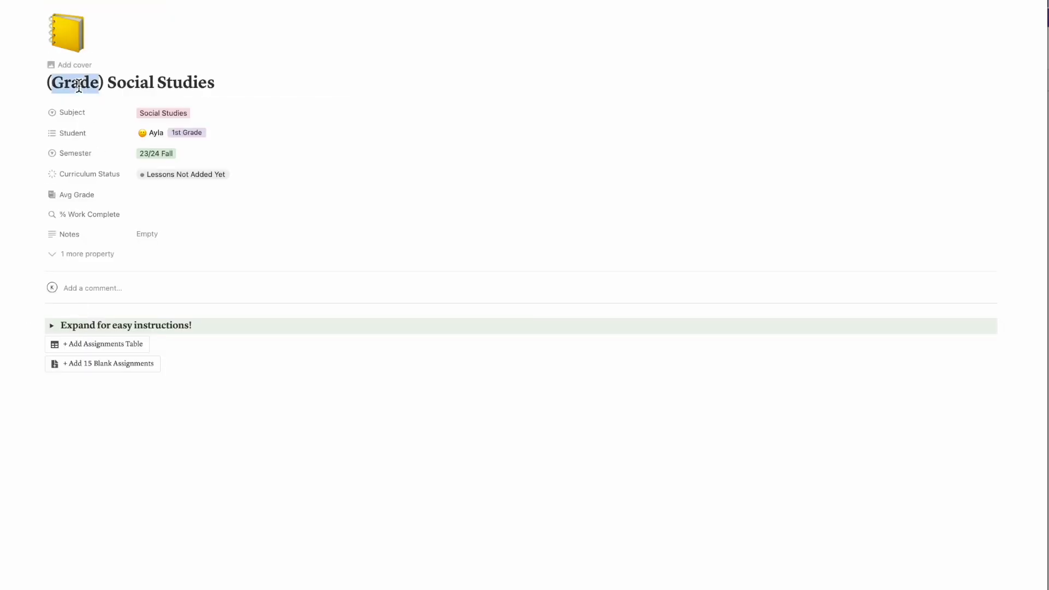
pyautogui.write('1')
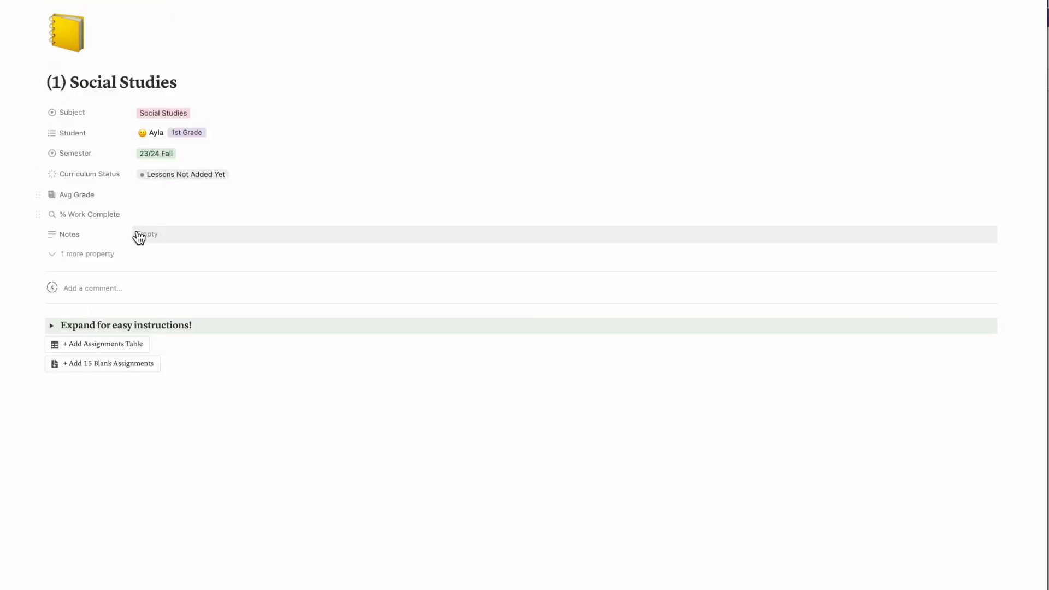
# Add an assignments table filtered to Class (1) Social Studies, and add 15 blank assignments to the class
pyautogui.click(70, 346)
pyautogui.scroll(-3, 109, 289)
pyautogui.click(122, 244)
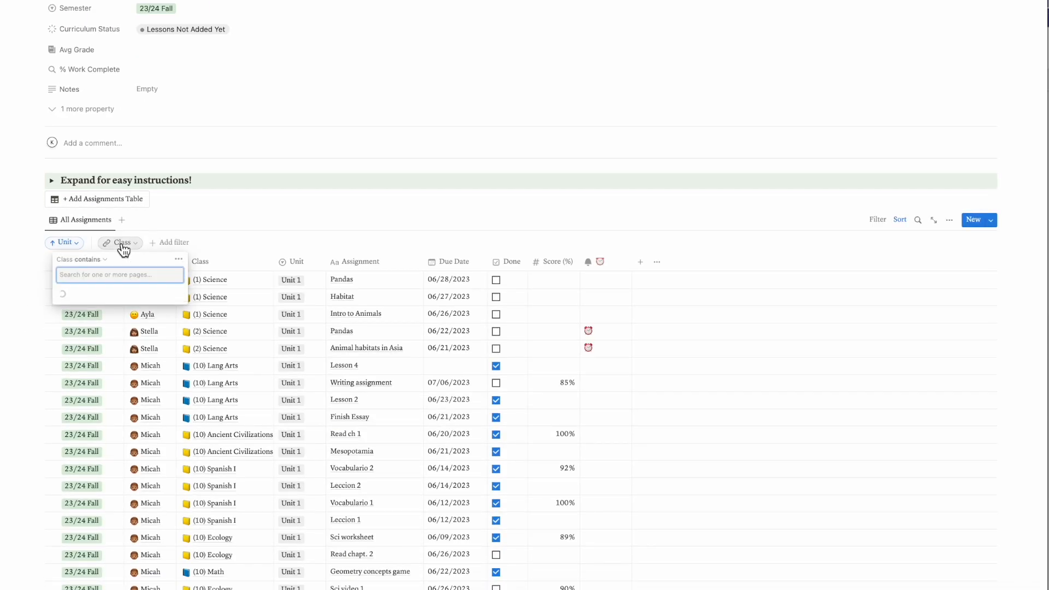
pyautogui.write('1 soc')
pyautogui.click(110, 294)
pyautogui.click(26, 306)
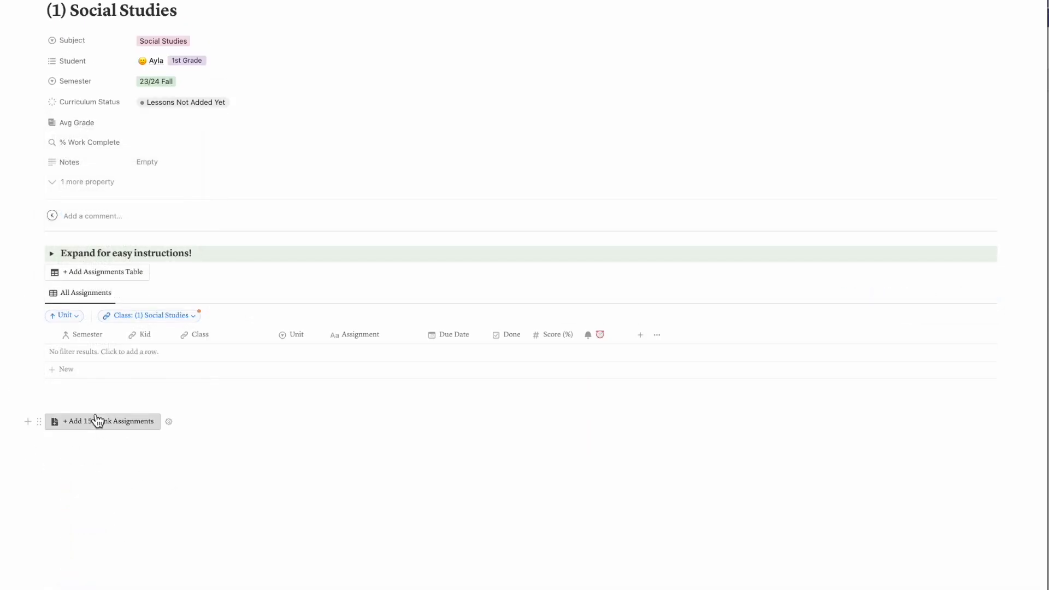
pyautogui.click(97, 421)
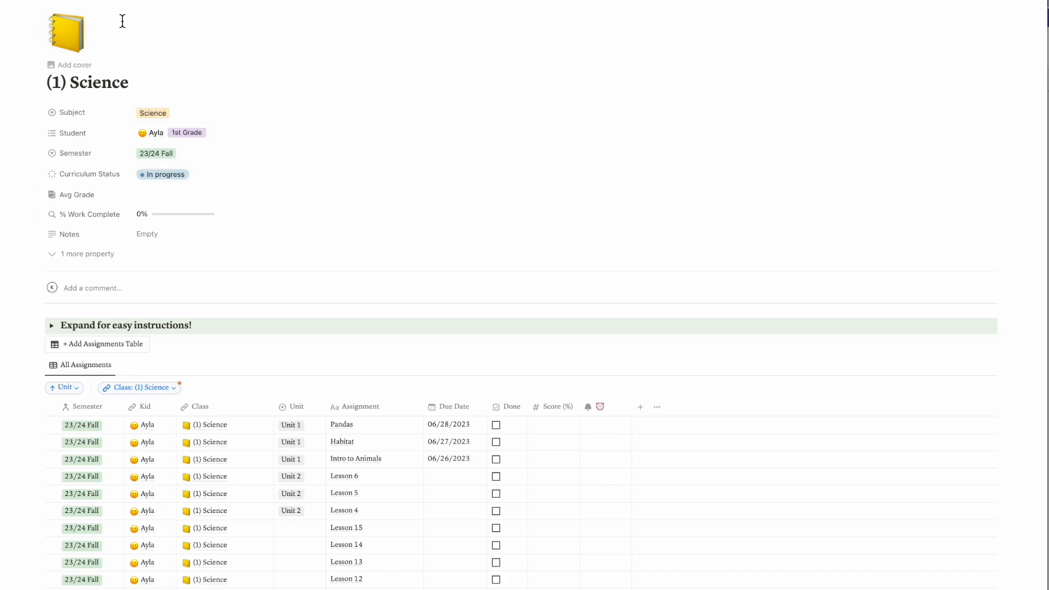
# Add a cover to the (1) Science class page and replace it with the uploaded image Cover-Sci-Paper.png
pyautogui.click(80, 65)
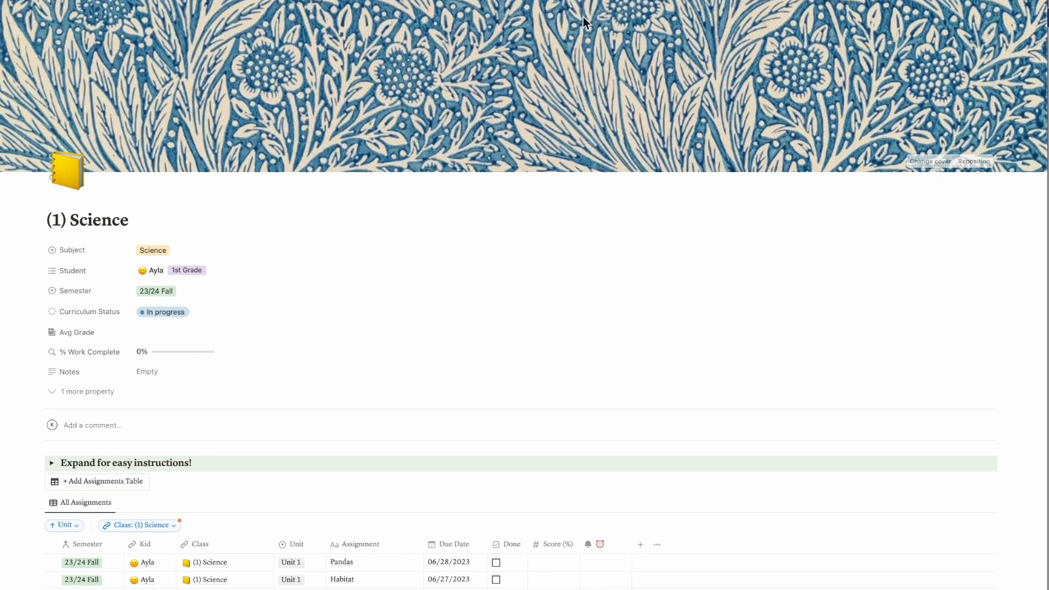
pyautogui.click(932, 162)
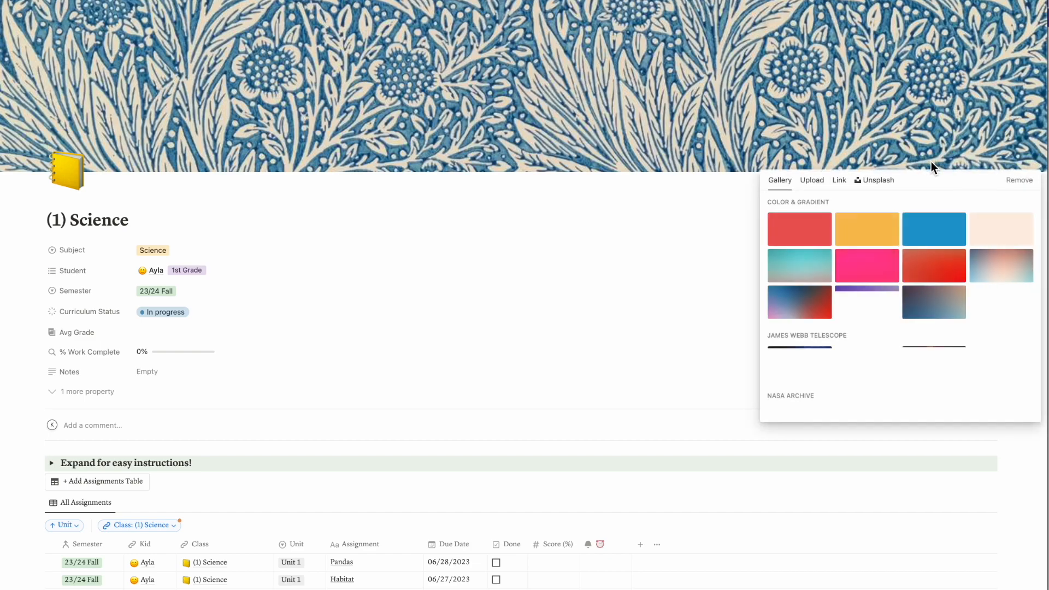
pyautogui.click(812, 182)
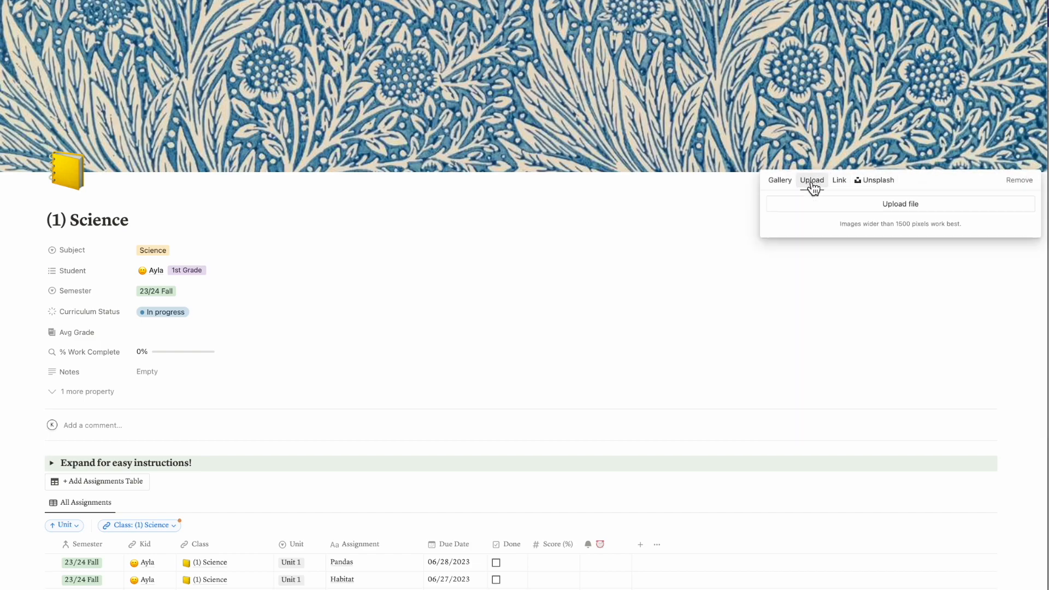
pyautogui.click(870, 210)
pyautogui.doubleClick(536, 196)
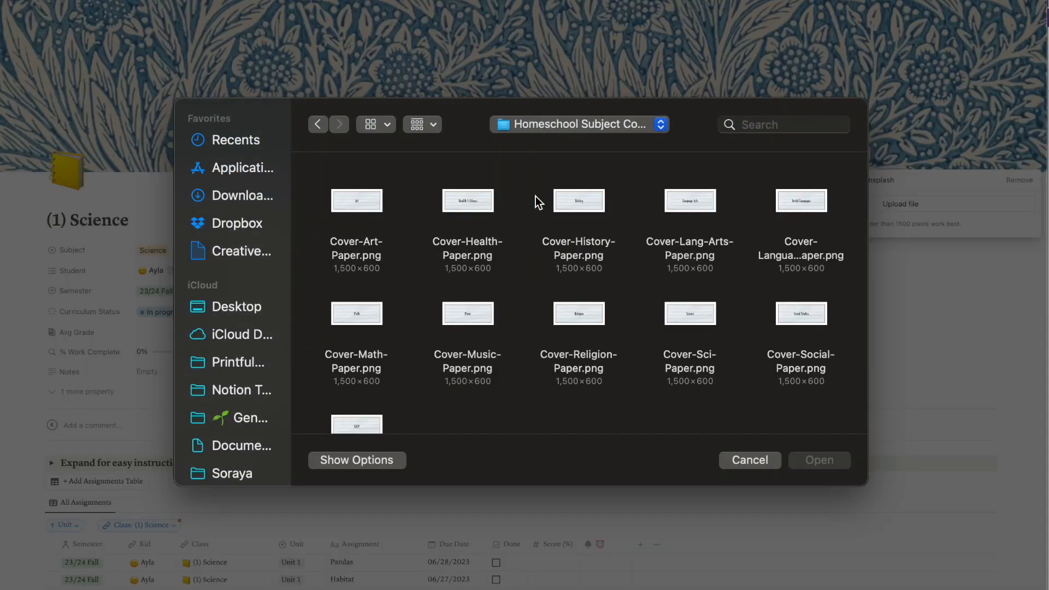
pyautogui.scroll(-2, 607, 385)
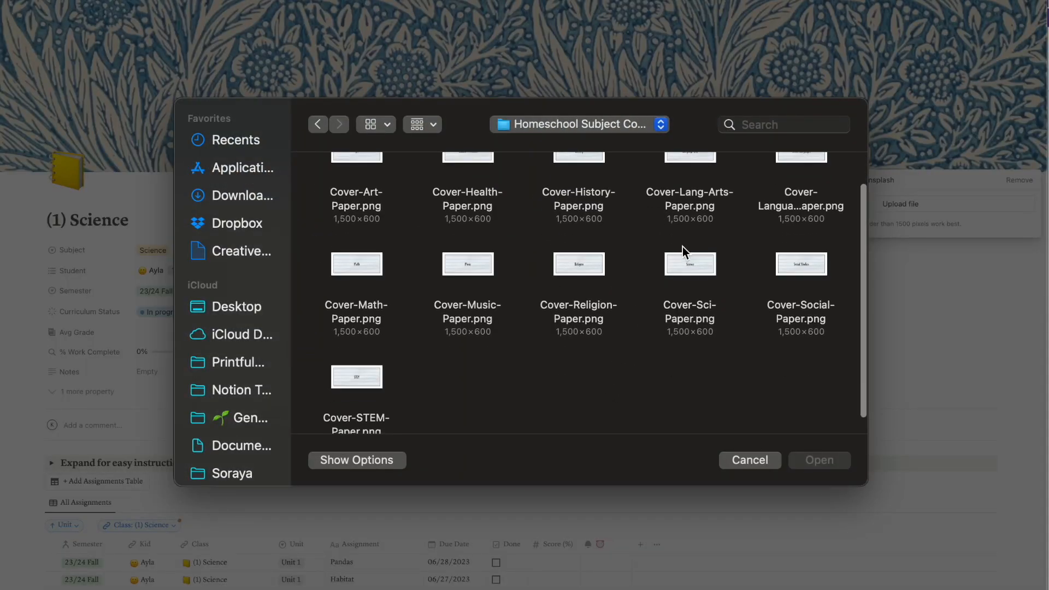
pyautogui.doubleClick(687, 260)
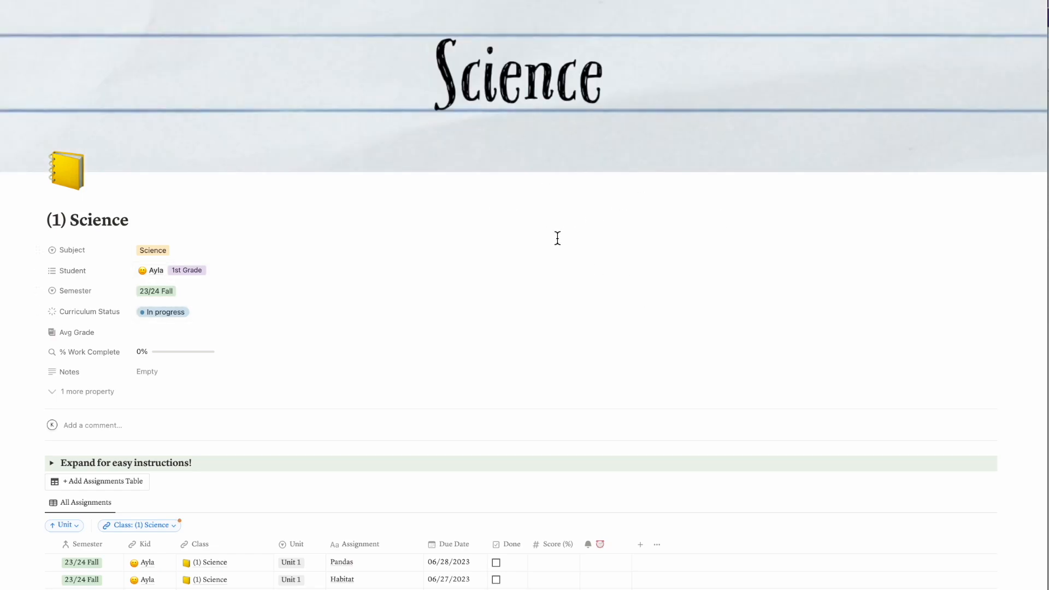
# Return to the student's page and look at the 23/24 Fall class cards under My Classes
pyautogui.click(46, 1)
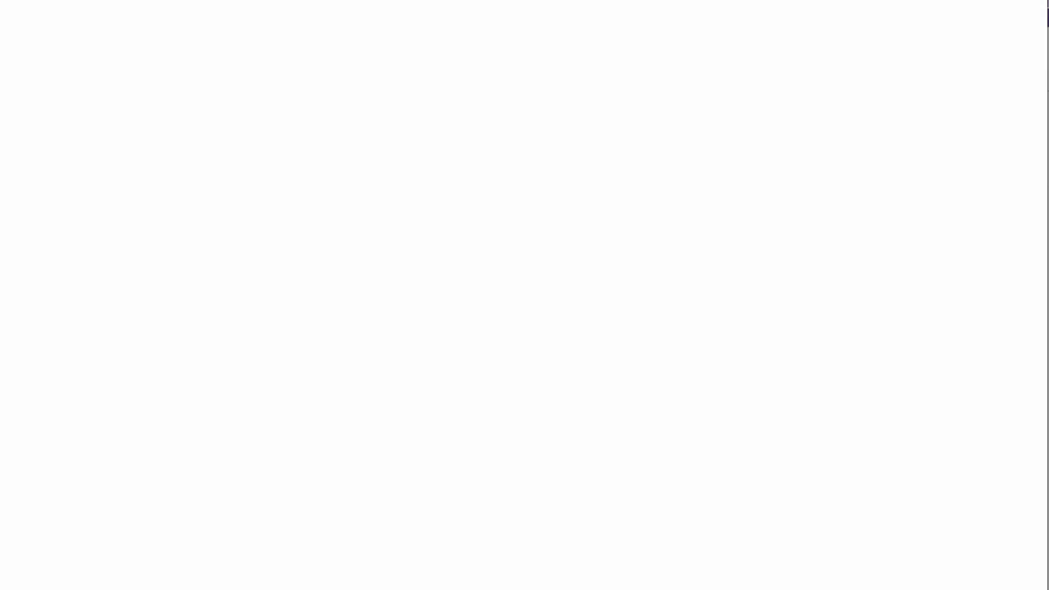
pyautogui.click(80, 534)
pyautogui.scroll(-3, 275, 228)
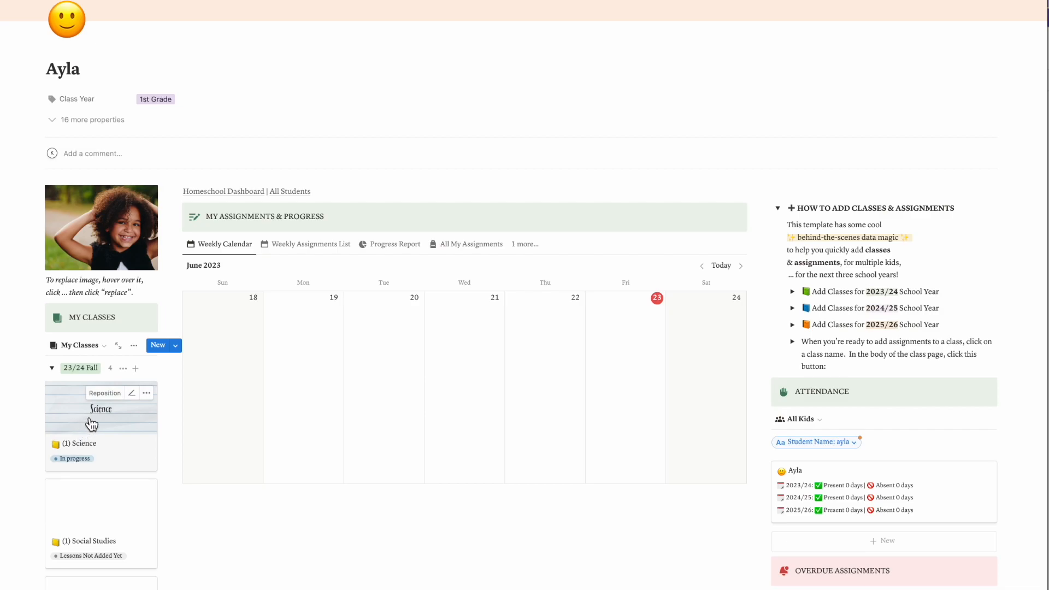
pyautogui.scroll(-2, 132, 421)
pyautogui.scroll(4, 998, 323)
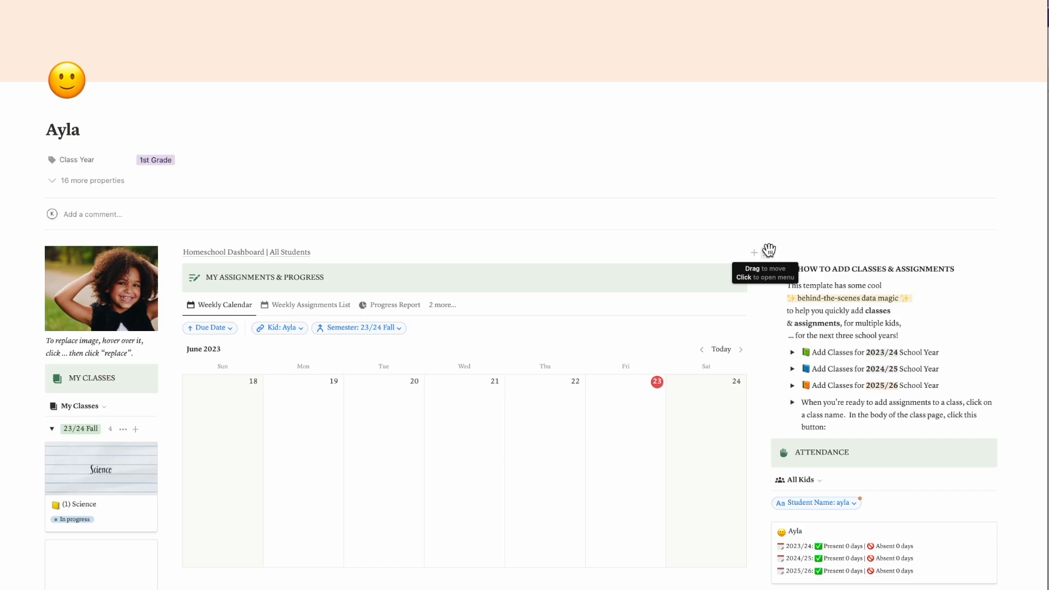
# Show the week of June 25 to July 1, 2023 in the student's Weekly Calendar and enlarge the page view
pyautogui.scroll(-2, 769, 251)
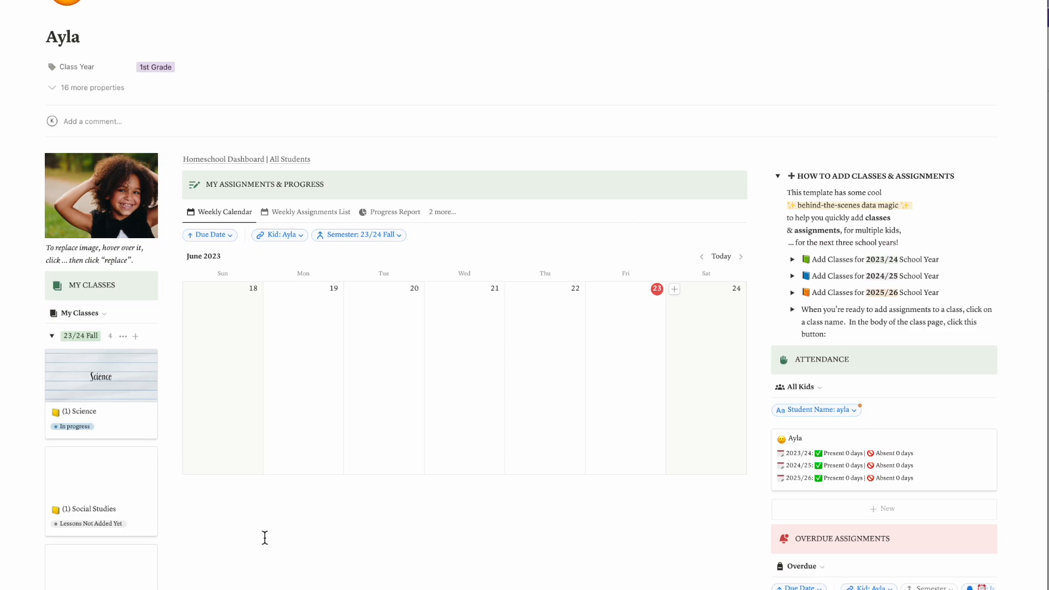
pyautogui.scroll(1, 278, 499)
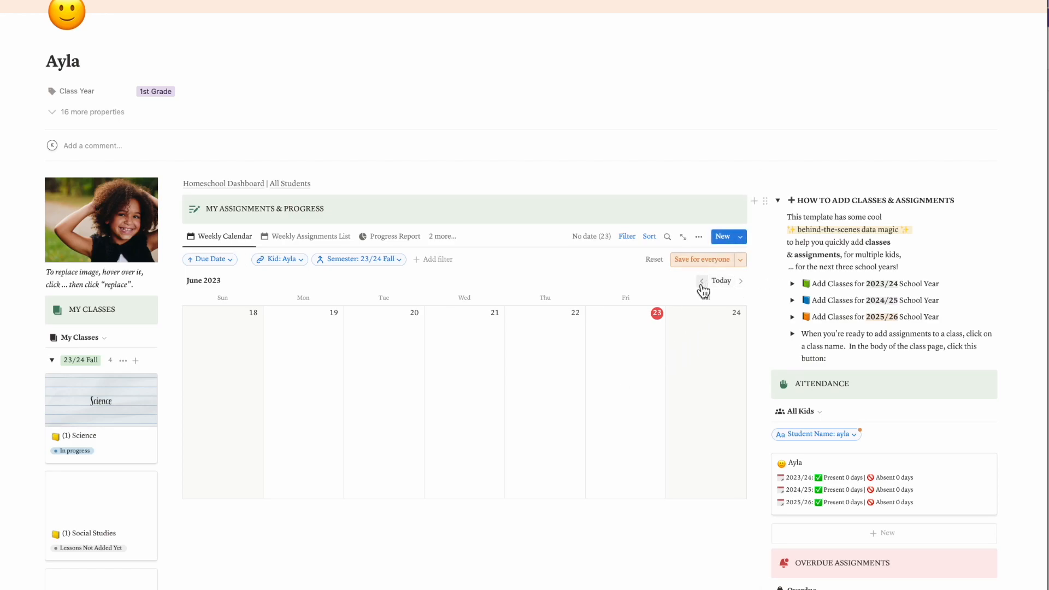
pyautogui.click(741, 281)
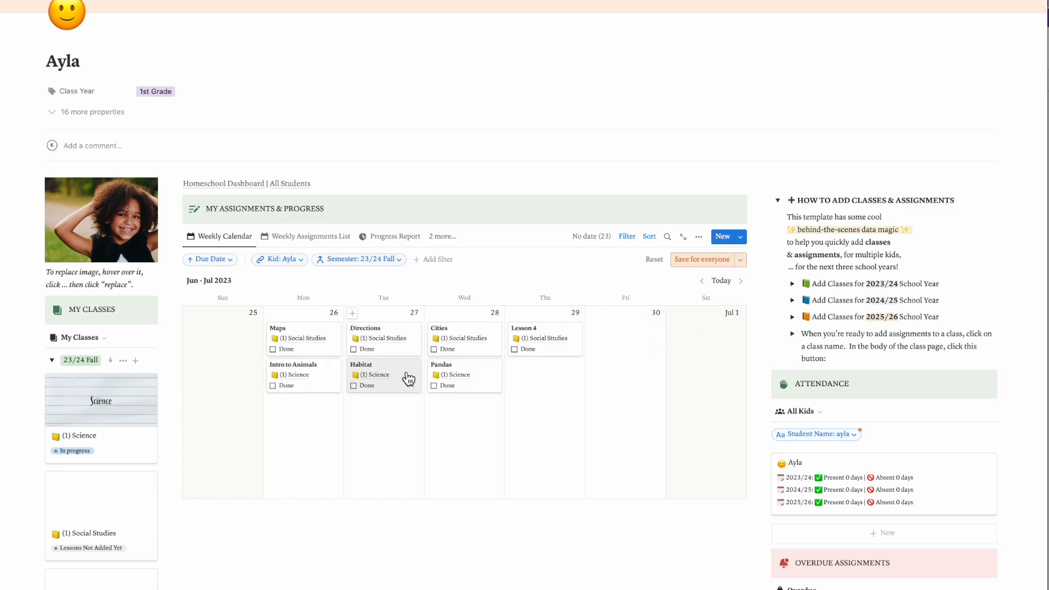
pyautogui.press('super+plus')
pyautogui.press('super+plus')
pyautogui.scroll(-2, 208, 278)
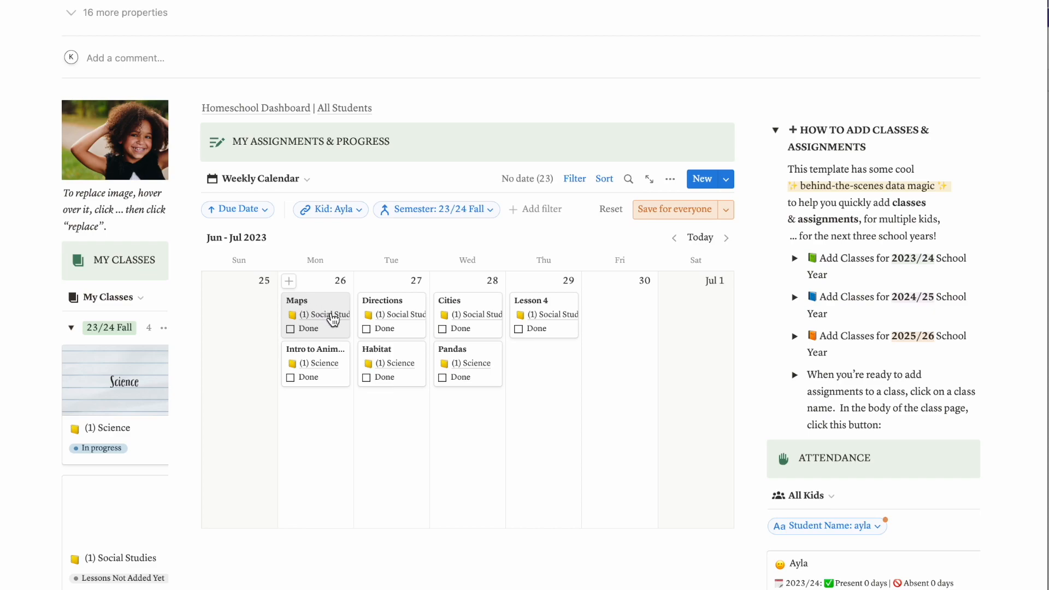
# Try marking the Maps and Intro to Animals assignments on June 26 as done, and clear both checkboxes again
pyautogui.click(291, 330)
pyautogui.click(291, 378)
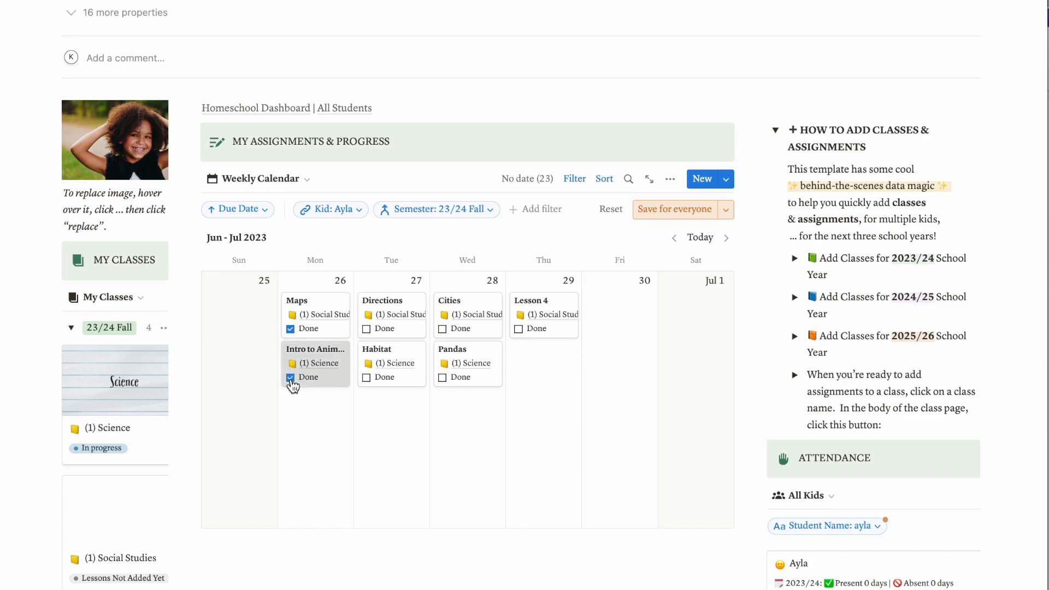
pyautogui.click(291, 379)
pyautogui.click(291, 330)
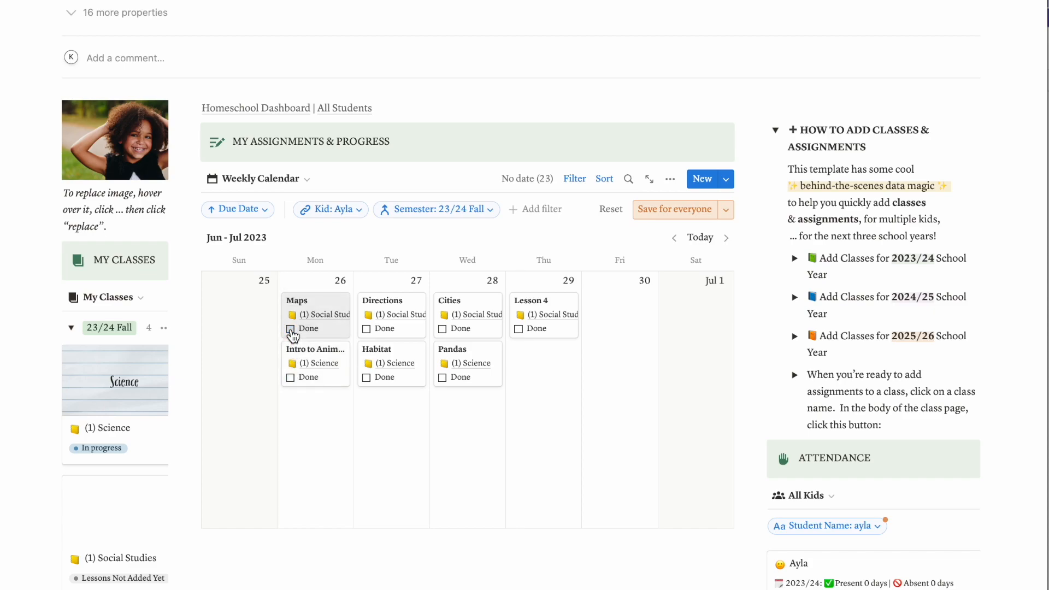